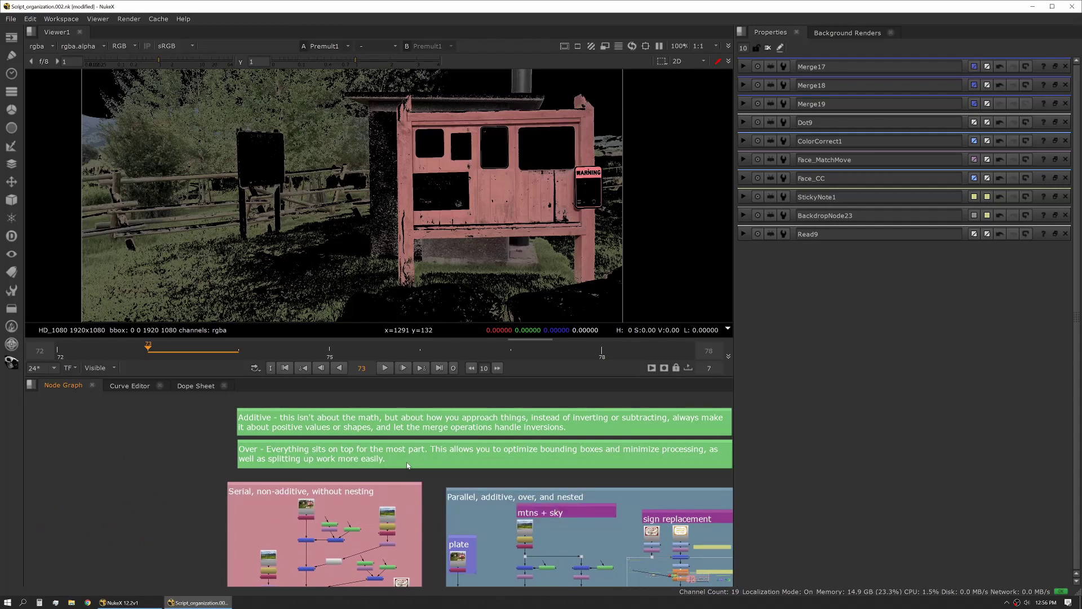
# Step: View the final merge output of the serial node tree, followed by that of the parallel node tree
pyautogui.moveTo(475, 473); pyautogui.dragTo(389, 492, button='middle')
pyautogui.scroll(1, 363, 486)
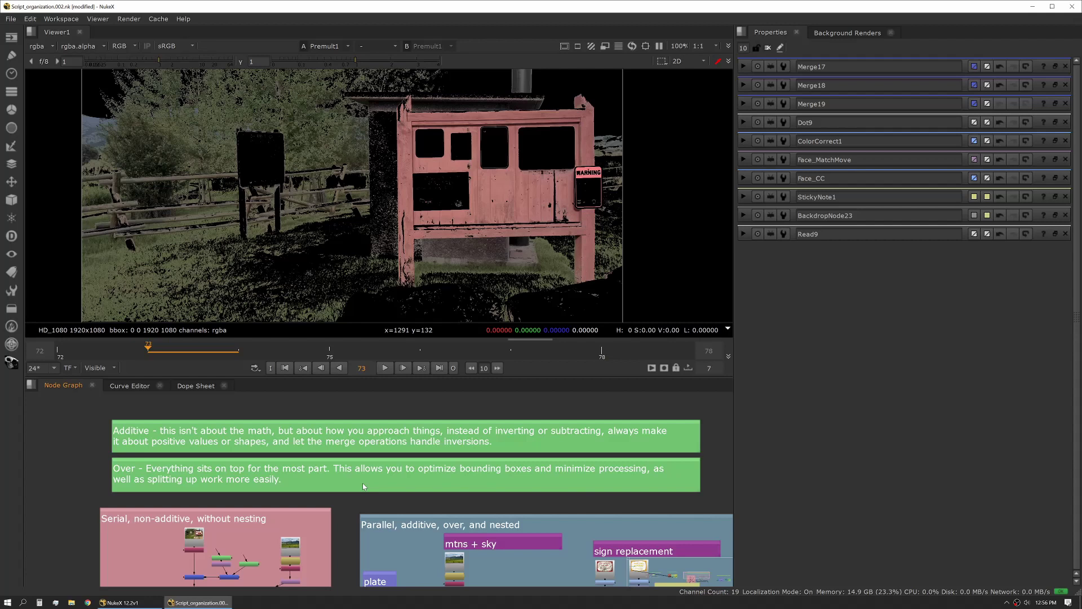
pyautogui.moveTo(363, 487); pyautogui.dragTo(356, 482, button='middle')
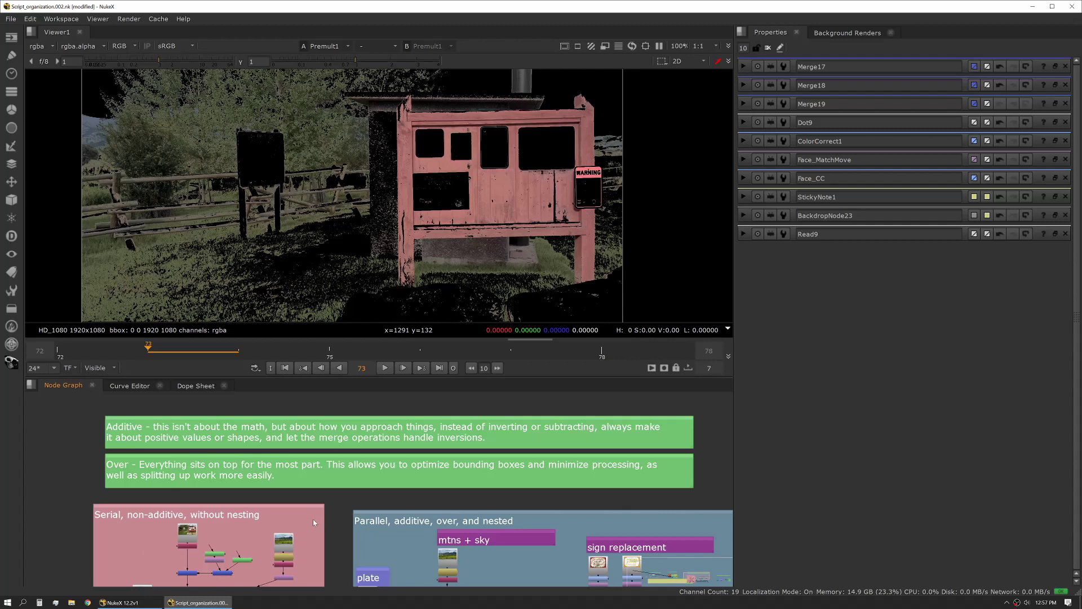
pyautogui.moveTo(355, 575); pyautogui.dragTo(321, 467, button='middle')
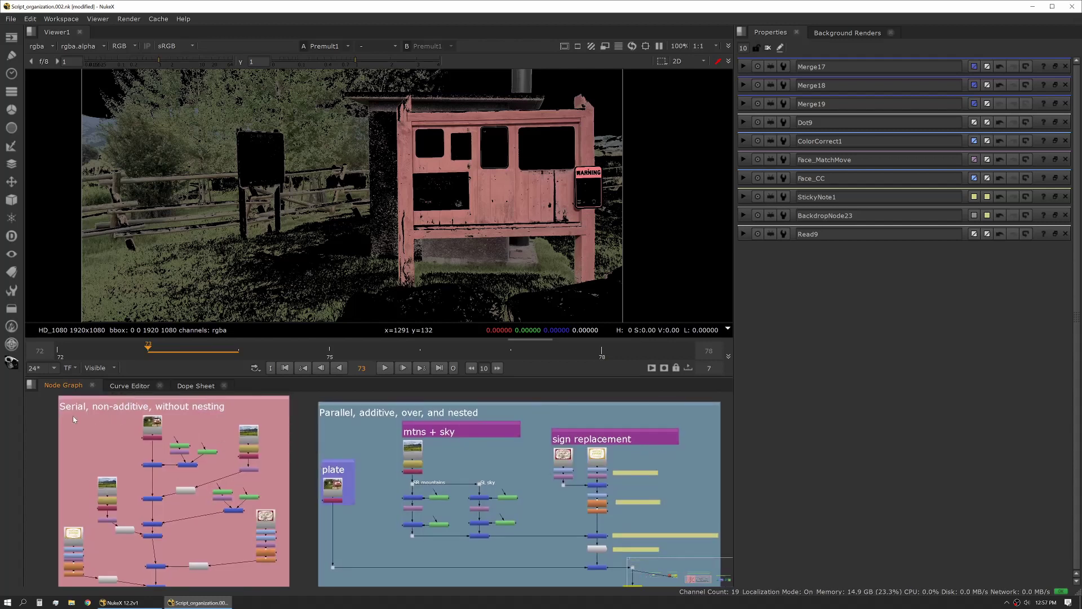
pyautogui.moveTo(297, 463); pyautogui.dragTo(305, 417, button='middle')
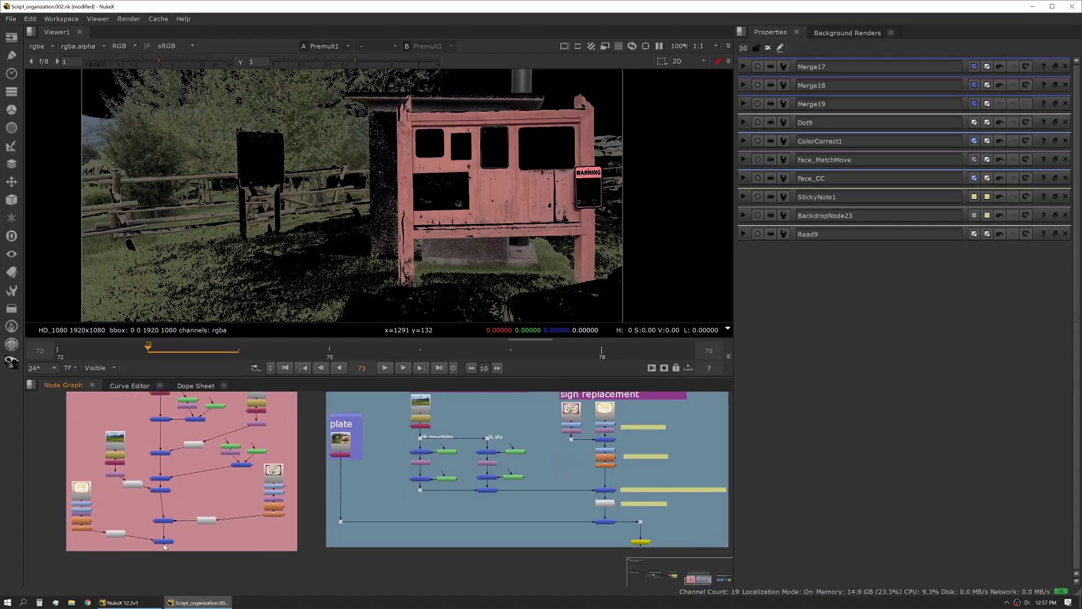
pyautogui.click(165, 543)
pyautogui.press('1')
pyautogui.click(608, 522)
pyautogui.press('1')
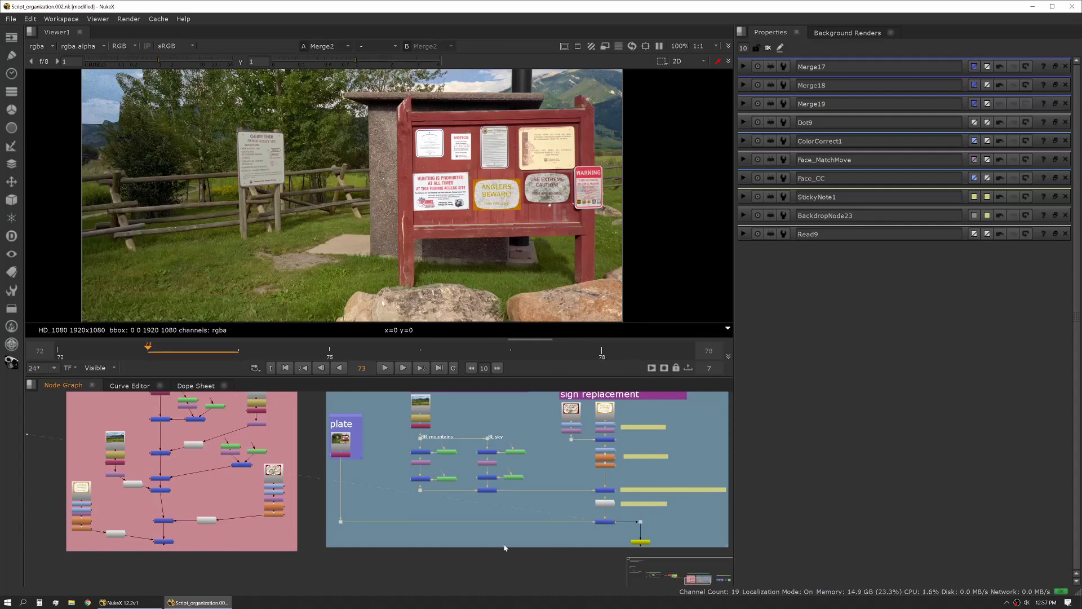
# Step: View the serial tree's Read14 plate, its Read15 mountain image and the output of Shuffle2 in the viewer
pyautogui.moveTo(411, 474); pyautogui.dragTo(436, 514, button='middle')
pyautogui.click(184, 418)
pyautogui.press('1')
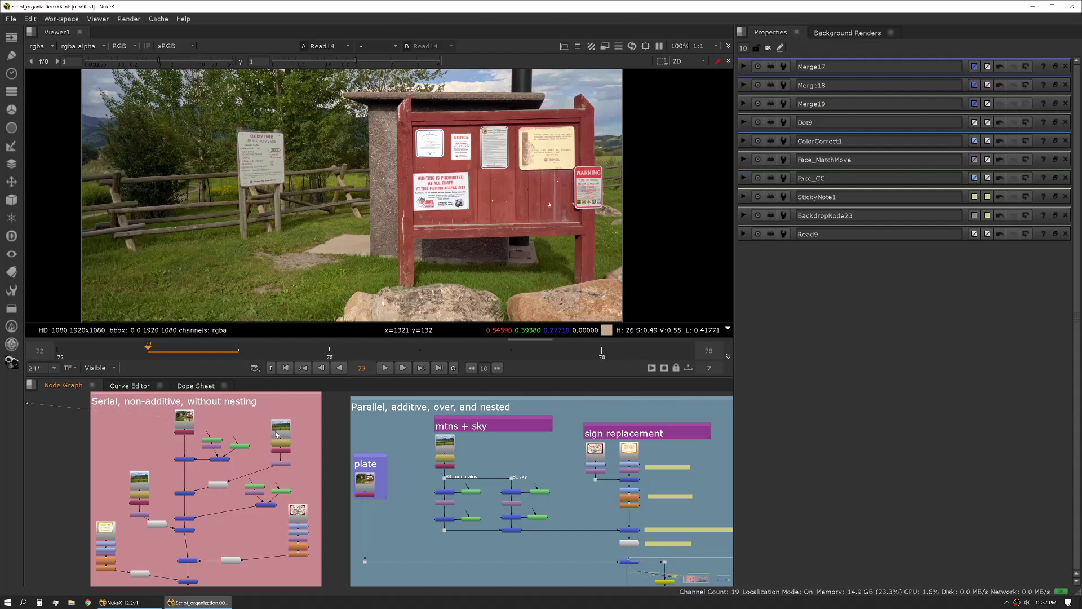
pyautogui.press('1')
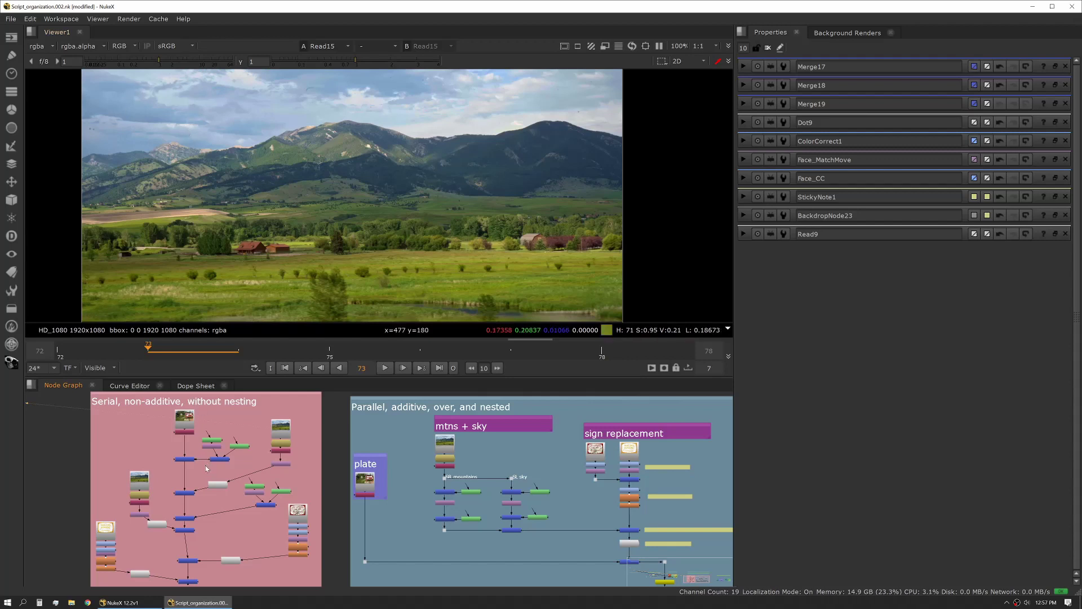
pyautogui.press('1')
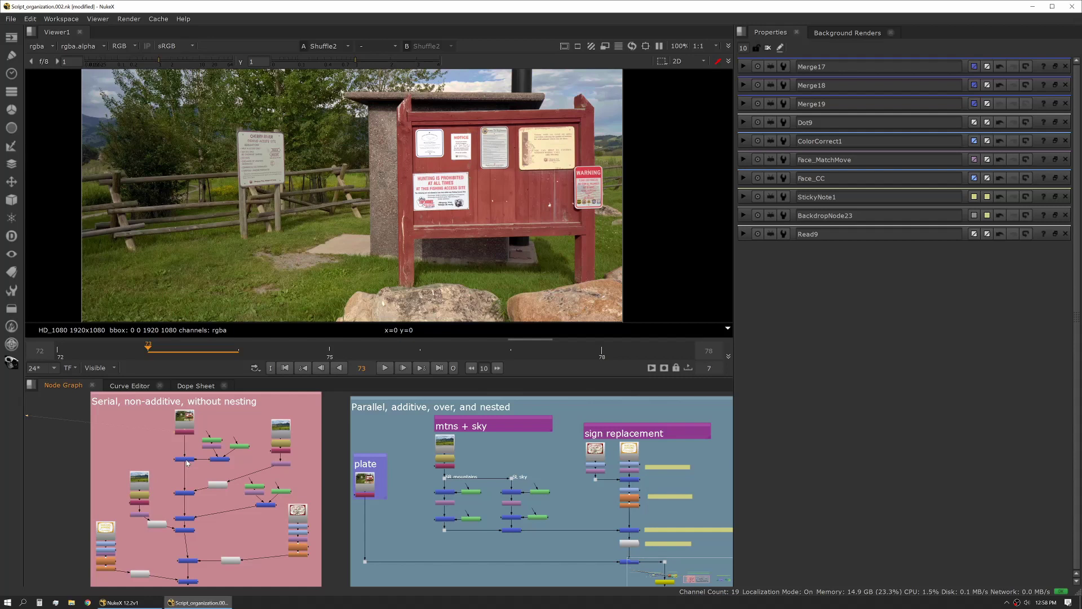
# Step: View the serial tree's first merge below the plate and open Roto18 to inspect its shape around the sky cutout
pyautogui.click(186, 459)
pyautogui.press('1')
pyautogui.click(192, 450)
pyautogui.doubleClick(213, 440)
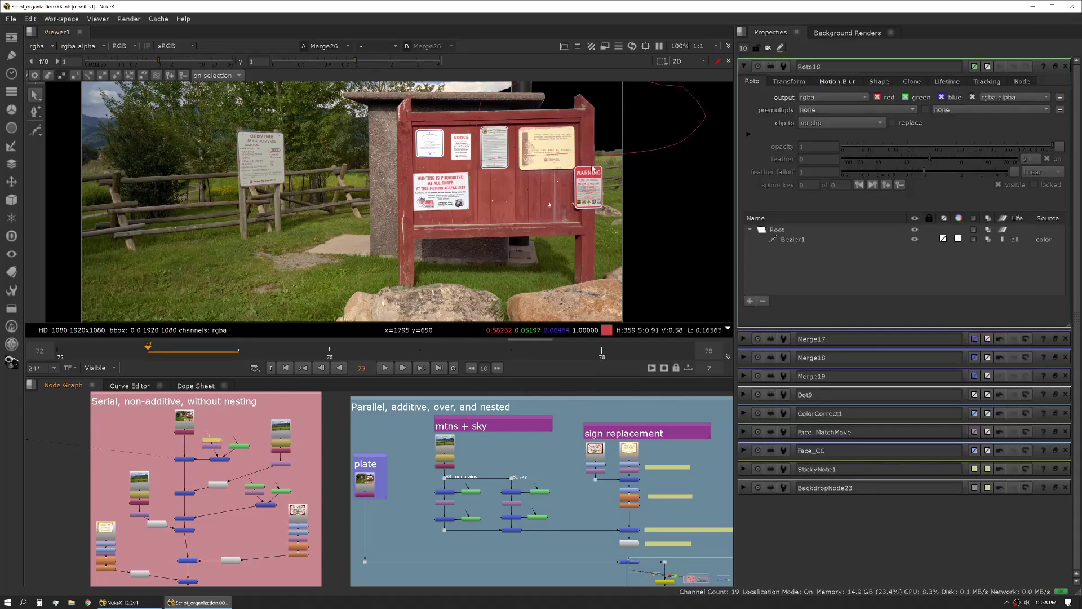
pyautogui.scroll(1, 588, 110)
pyautogui.moveTo(589, 111); pyautogui.dragTo(555, 226, button='middle')
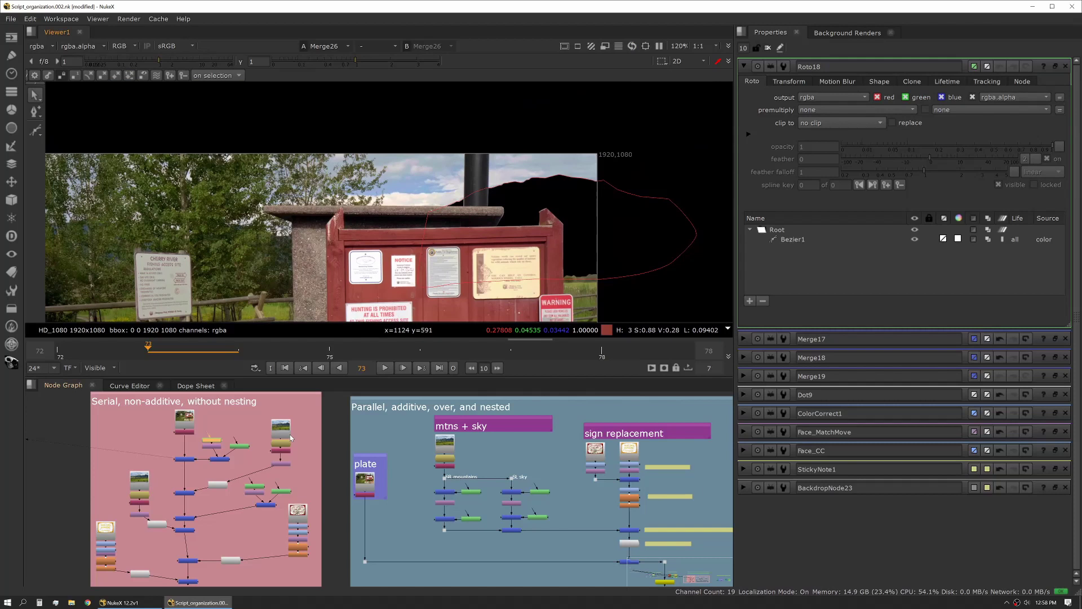
# Step: View the combined matte of Merge24 and its two input mattes, Roto17 and Roto18
pyautogui.scroll(2, 224, 465)
pyautogui.click(224, 465)
pyautogui.press('1')
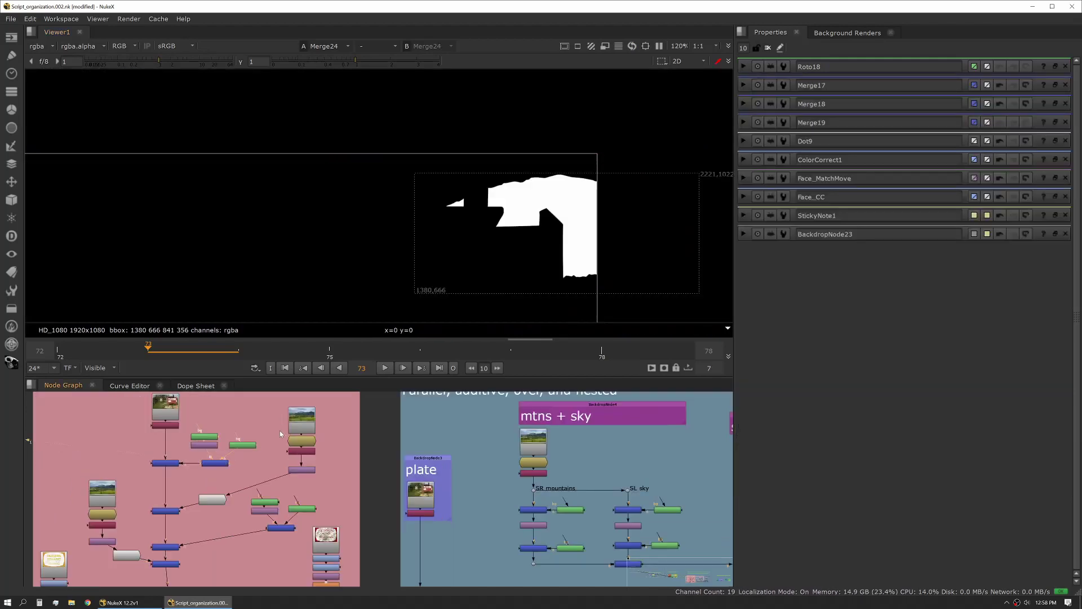
pyautogui.doubleClick(251, 444)
pyautogui.press('1')
pyautogui.moveTo(389, 241); pyautogui.dragTo(362, 126, button='middle')
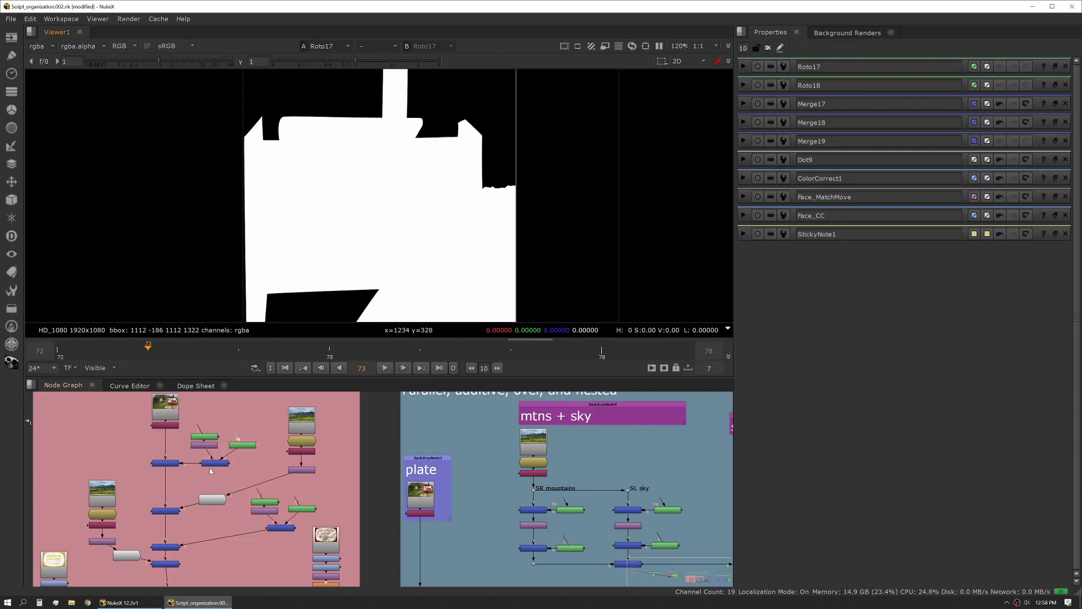
pyautogui.click(215, 440)
pyautogui.press('1')
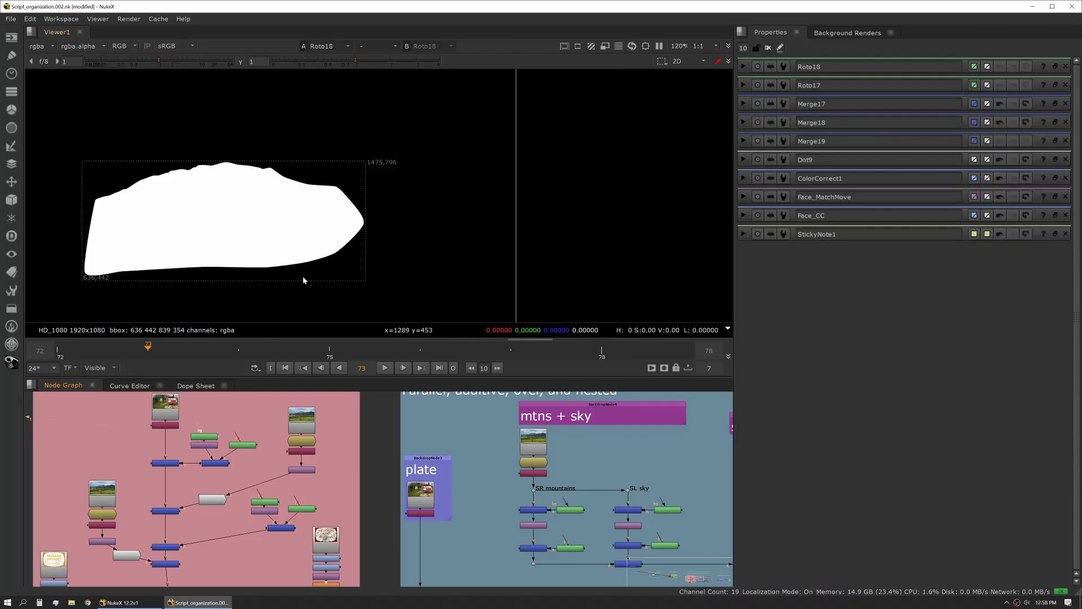
# Step: View the output of Merge23, where the Read15 mountains are merged into the serial tree's plate
pyautogui.moveTo(178, 509); pyautogui.dragTo(190, 475, button='middle')
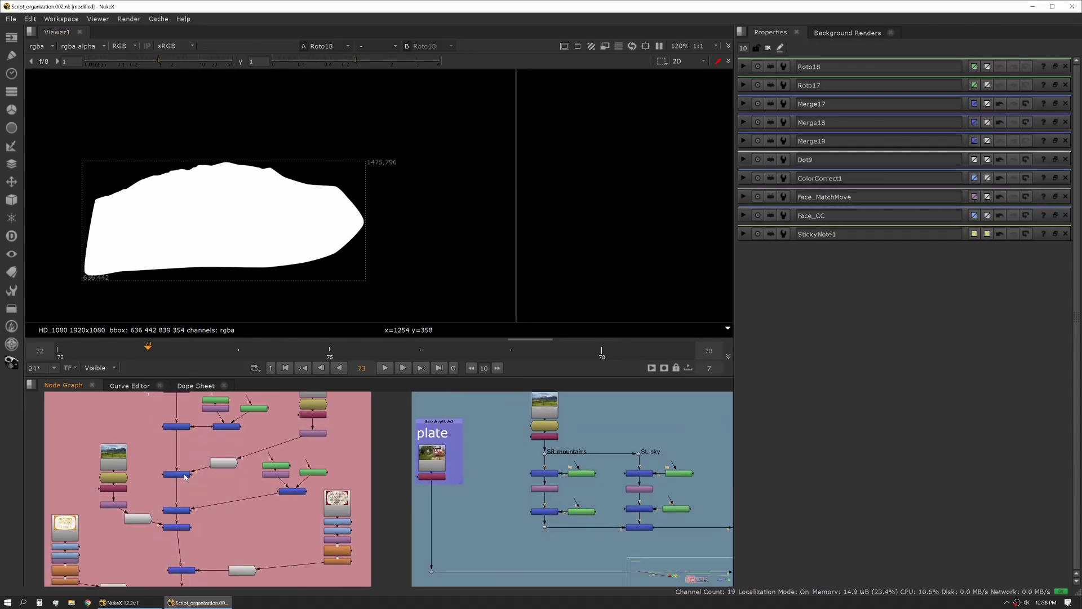
pyautogui.click(183, 475)
pyautogui.press('1')
pyautogui.scroll(4, 183, 475)
pyautogui.scroll(-4, 237, 479)
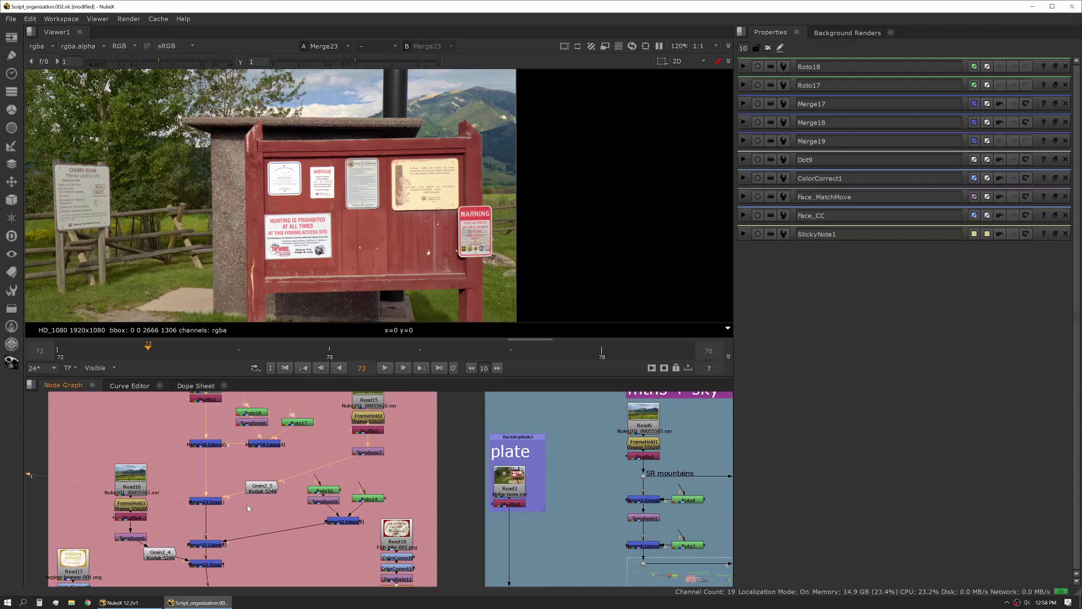
pyautogui.click(213, 505)
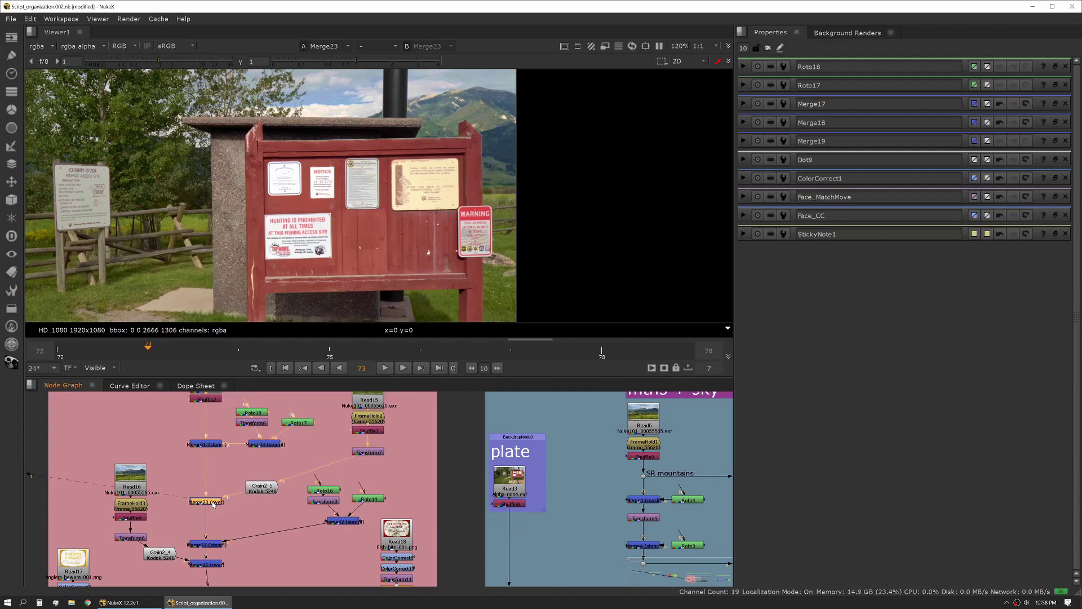
pyautogui.moveTo(213, 505); pyautogui.dragTo(199, 538, button='middle')
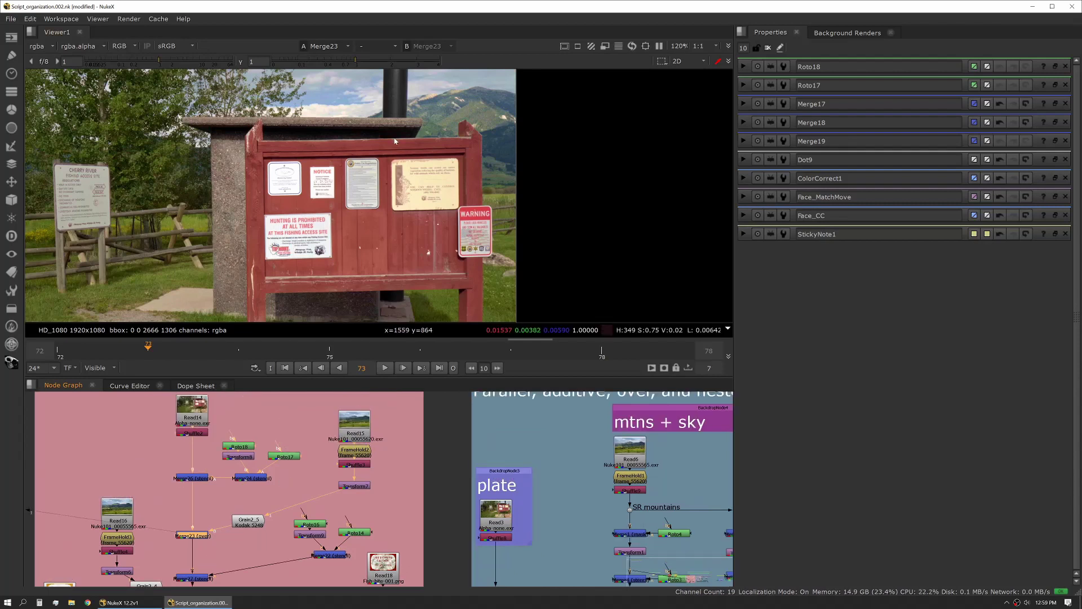
# Step: View the serial tree's second cutout merge, Merge27, and the merge directly below it, Merge21, across the whole frame
pyautogui.moveTo(424, 526); pyautogui.dragTo(266, 484, button='middle')
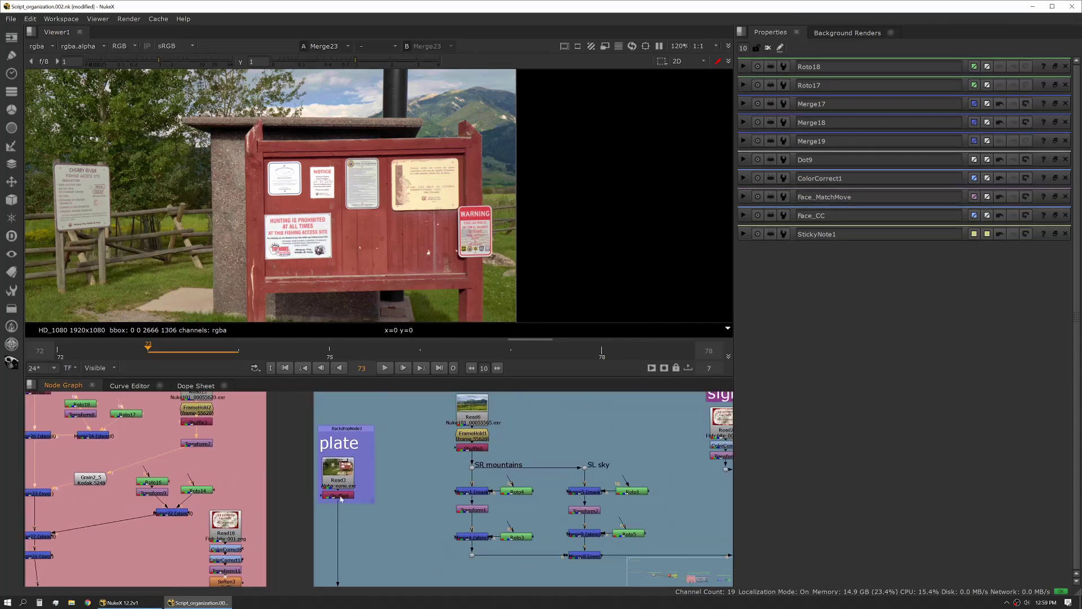
pyautogui.scroll(-1, 350, 491)
pyautogui.moveTo(414, 505); pyautogui.dragTo(482, 464, button='middle')
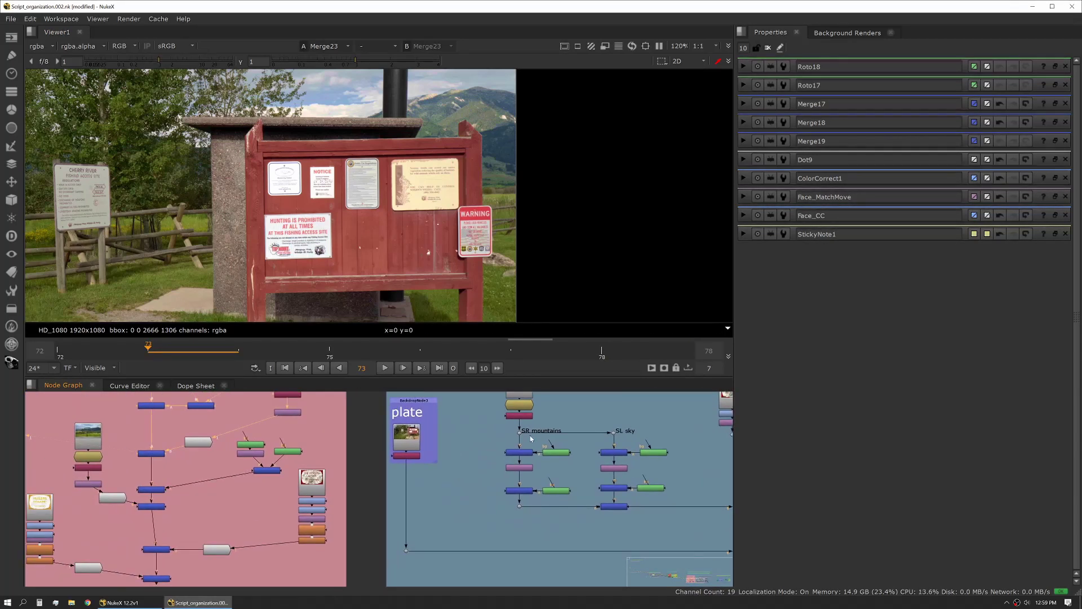
pyautogui.moveTo(267, 482); pyautogui.dragTo(329, 472, button='middle')
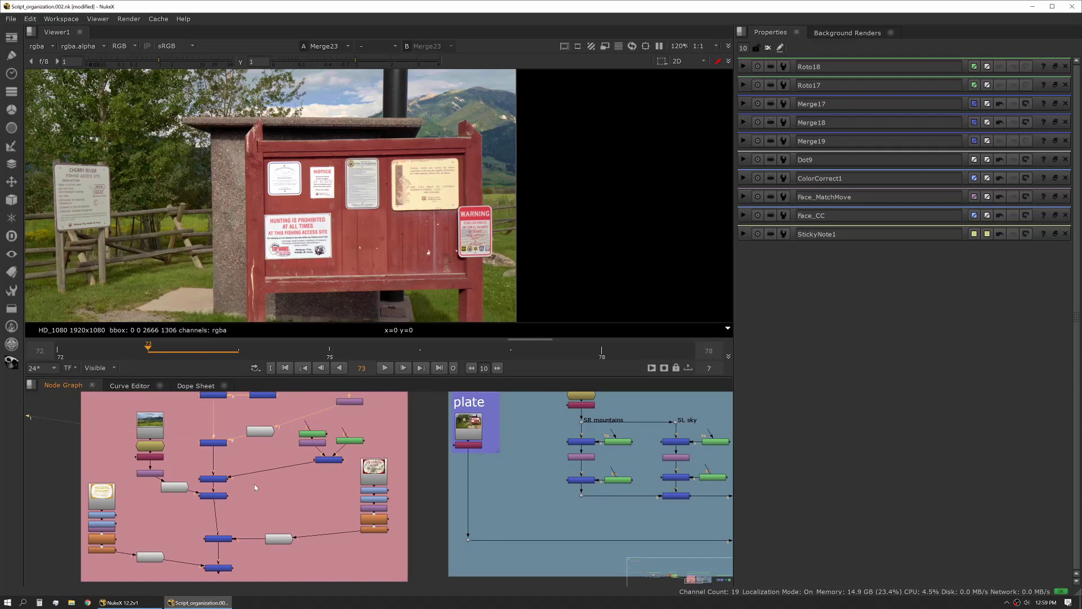
pyautogui.click(215, 480)
pyautogui.press('1')
pyautogui.scroll(-4, 218, 254)
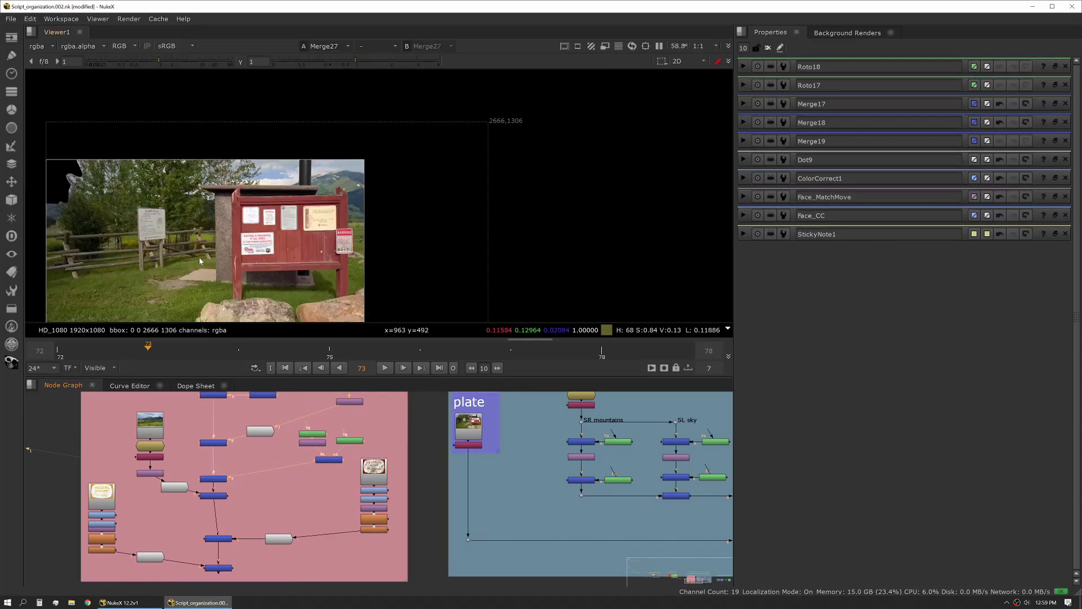
pyautogui.moveTo(134, 253); pyautogui.dragTo(305, 225, button='middle')
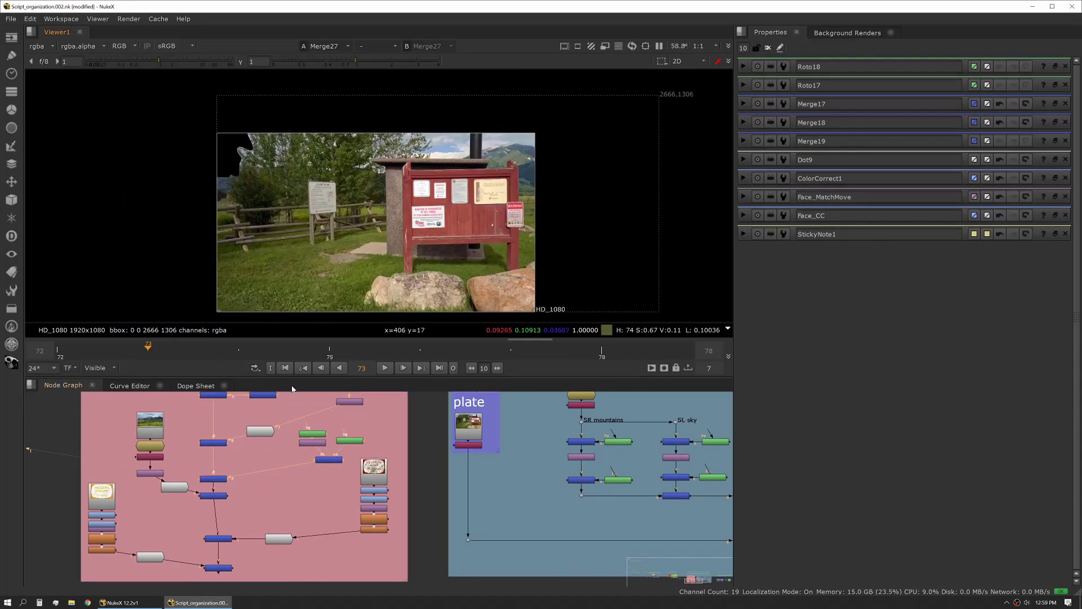
pyautogui.click(215, 497)
pyautogui.press('1')
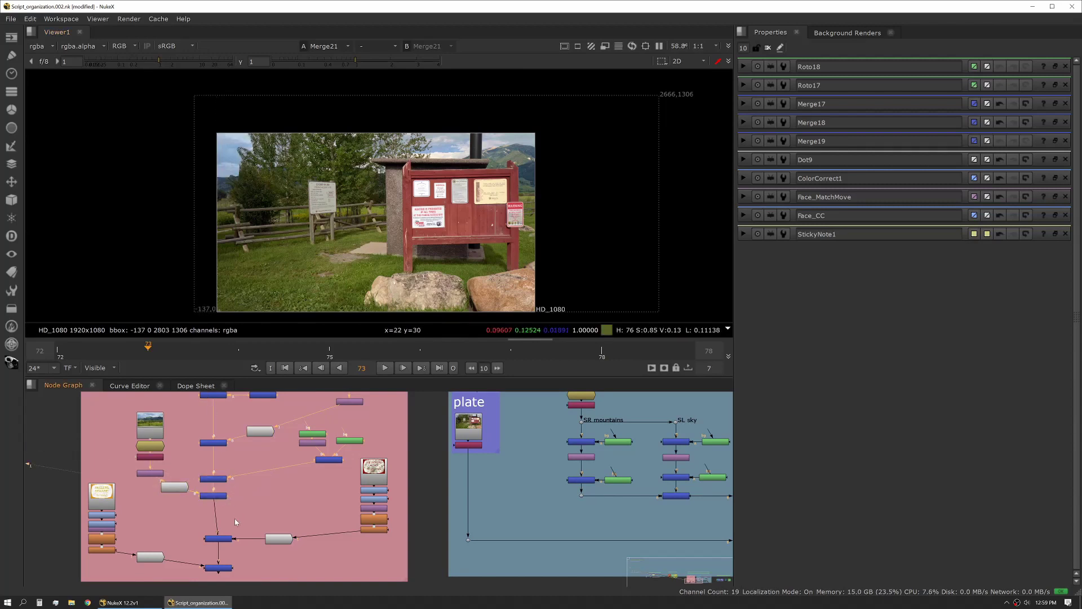
# Step: View the outputs of the serial tree's last two merges, Merge28 and Merge29, which add the replacement signs
pyautogui.moveTo(236, 522); pyautogui.dragTo(248, 461, button='middle')
pyautogui.click(231, 478)
pyautogui.press('1')
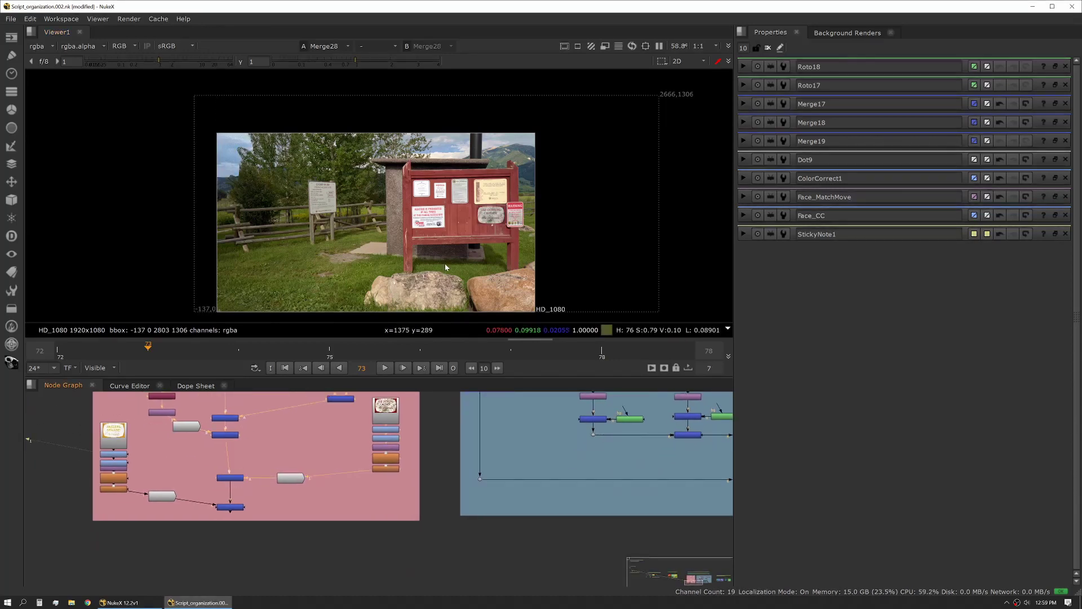
pyautogui.click(230, 507)
pyautogui.press('1')
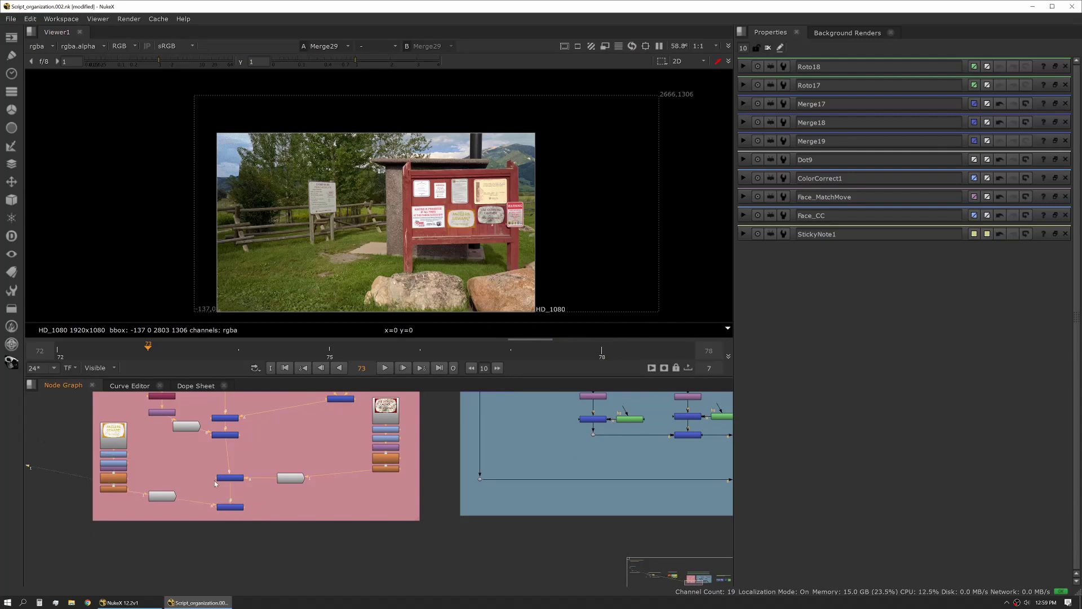
# Step: Examine the layout of the serial tree's merges, mattes and side branches, and look over the parallel tree's structure beside it
pyautogui.scroll(-5, 272, 501)
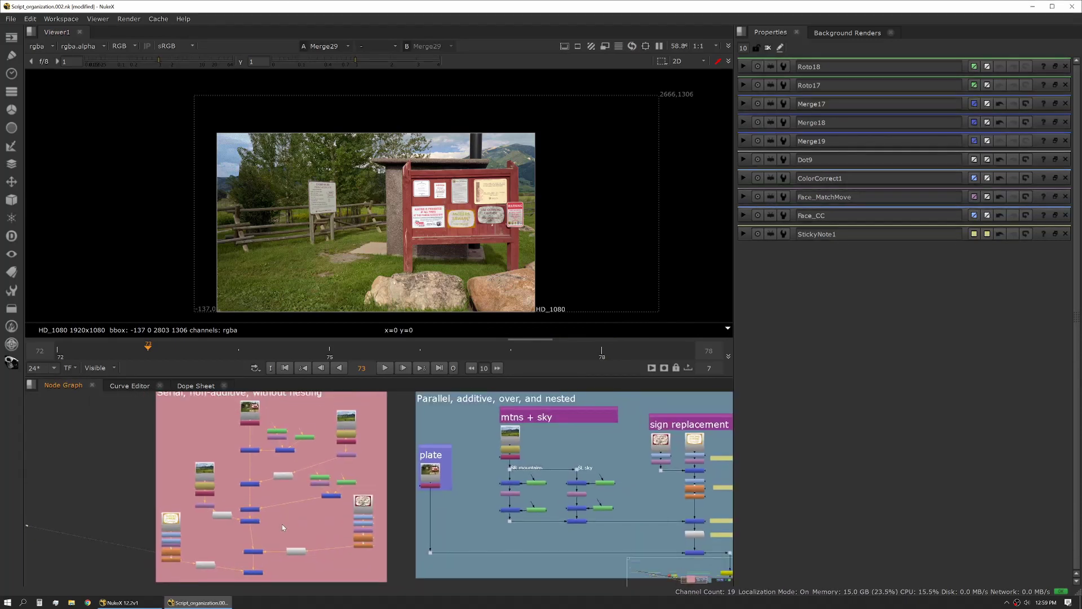
pyautogui.moveTo(282, 527); pyautogui.dragTo(285, 533, button='middle')
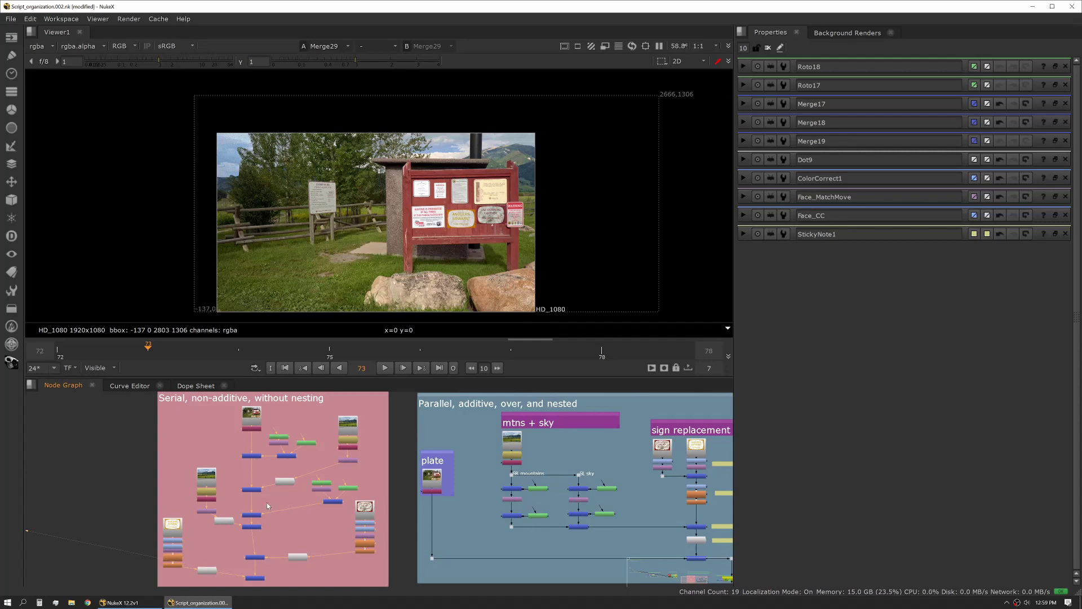
pyautogui.scroll(2, 268, 506)
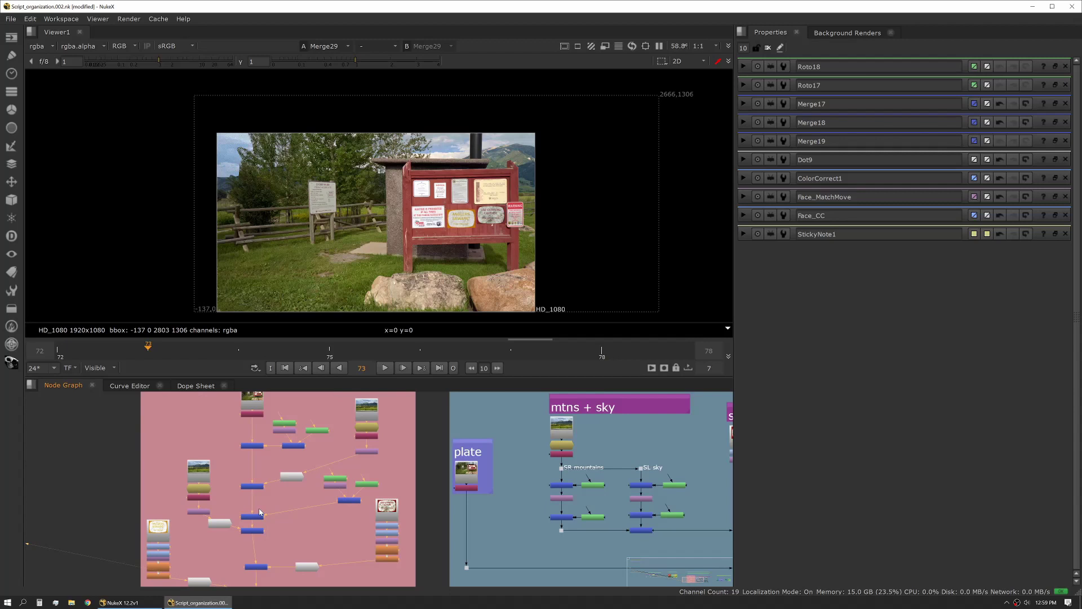
pyautogui.moveTo(279, 512); pyautogui.dragTo(295, 463, button='middle')
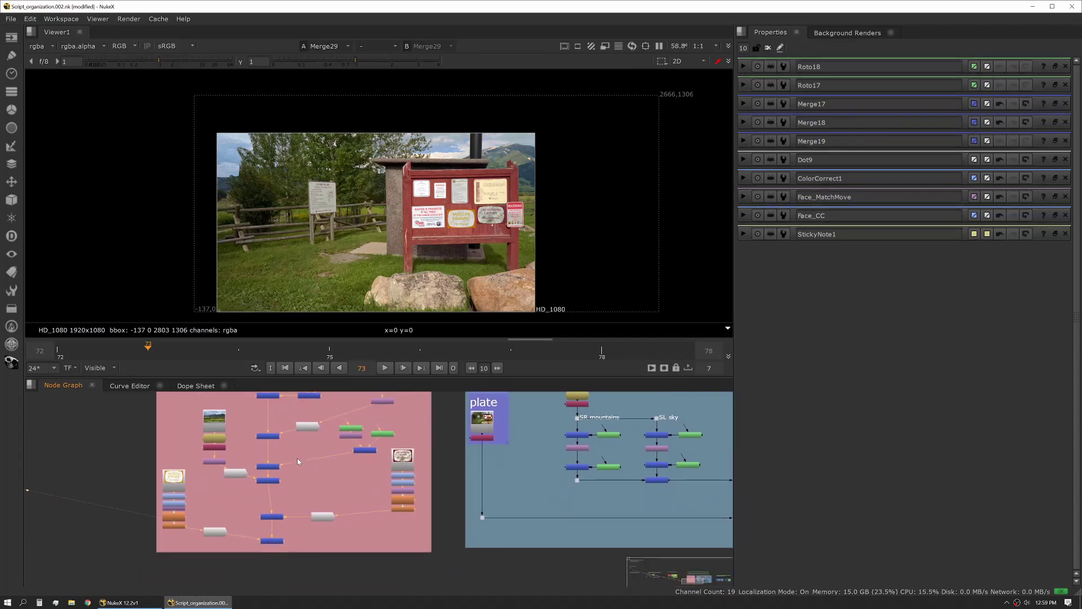
pyautogui.scroll(3, 306, 428)
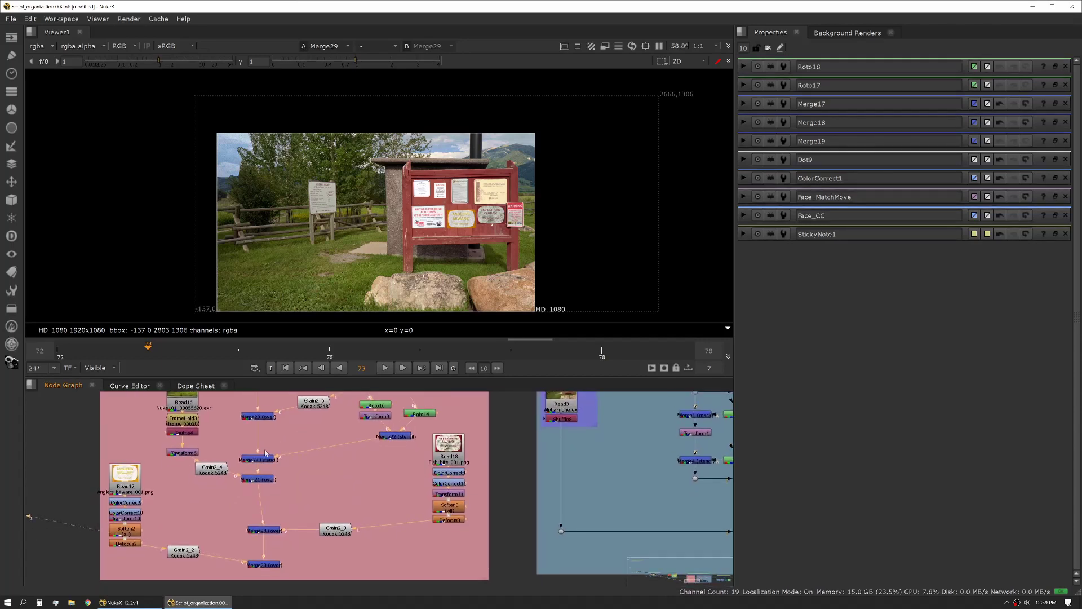
pyautogui.scroll(-4, 354, 539)
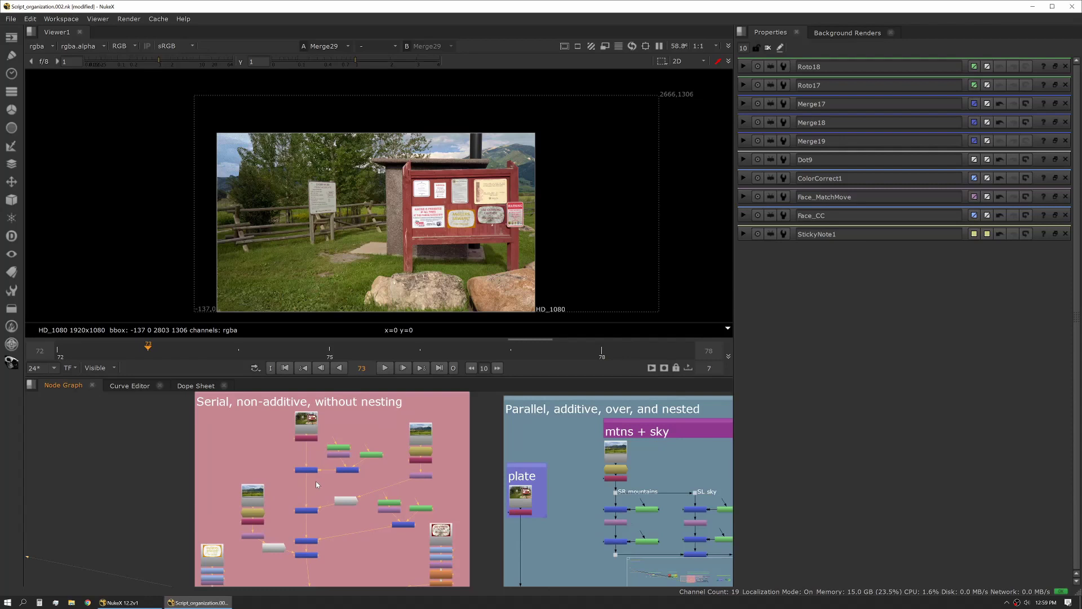
pyautogui.moveTo(325, 511); pyautogui.dragTo(316, 439, button='middle')
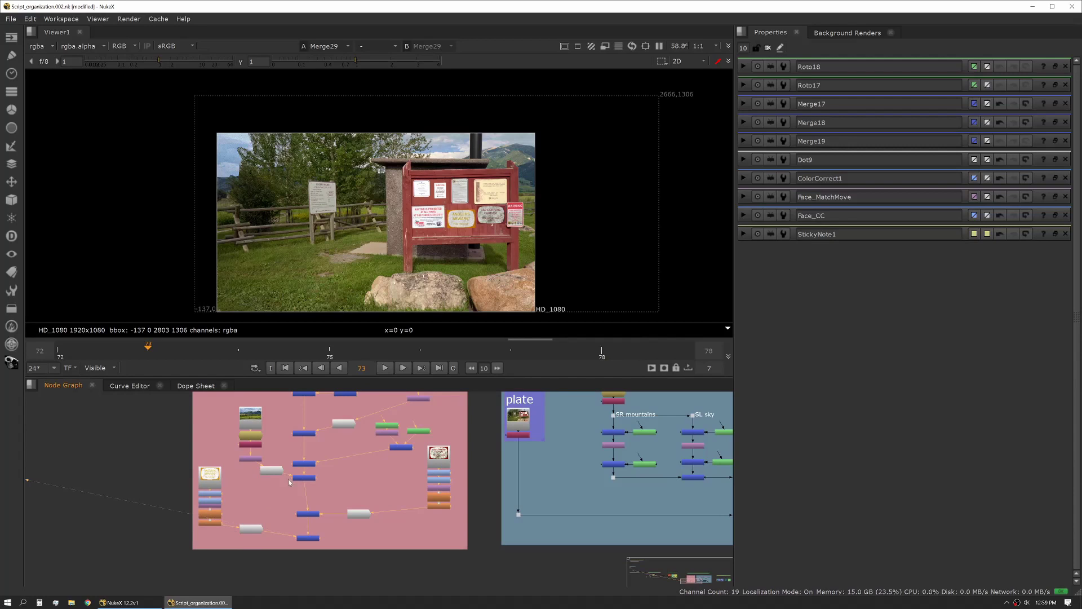
pyautogui.moveTo(288, 479); pyautogui.dragTo(294, 492, button='middle')
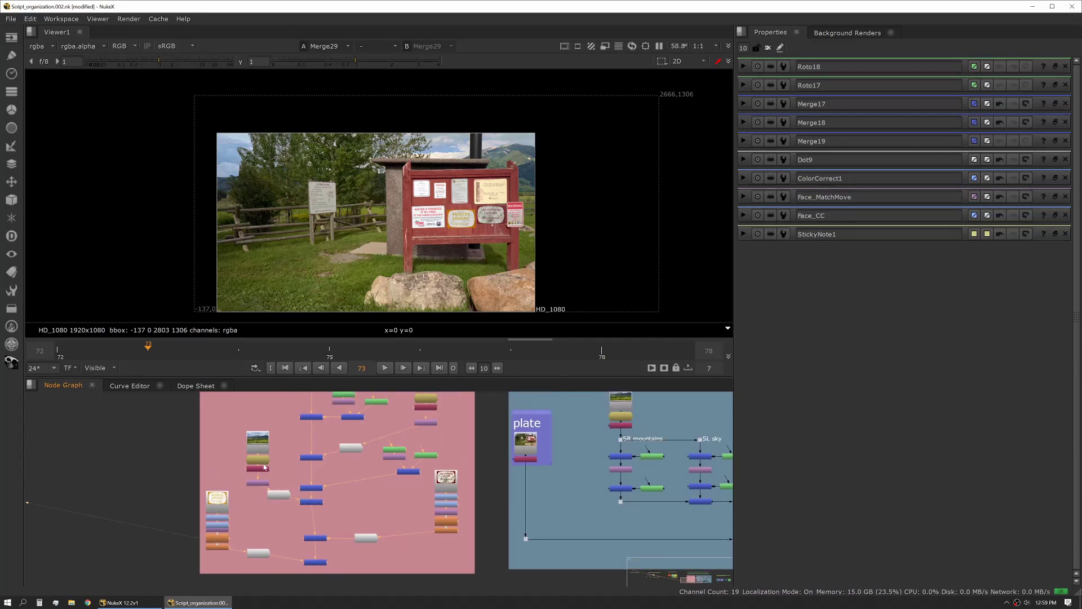
pyautogui.moveTo(357, 423); pyautogui.dragTo(348, 474, button='middle')
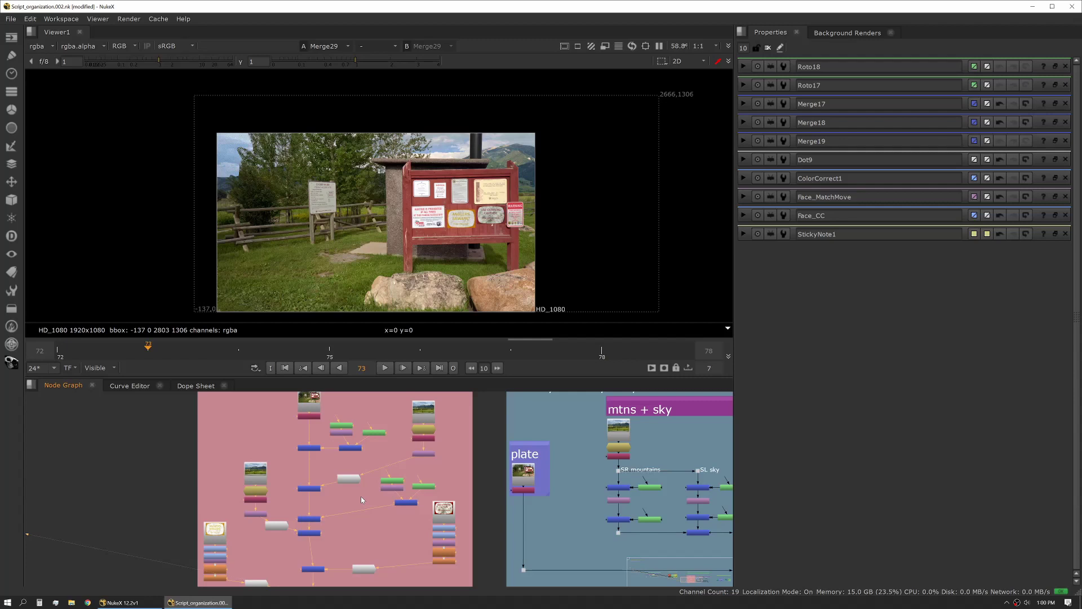
pyautogui.moveTo(361, 496); pyautogui.dragTo(80, 526, button='middle')
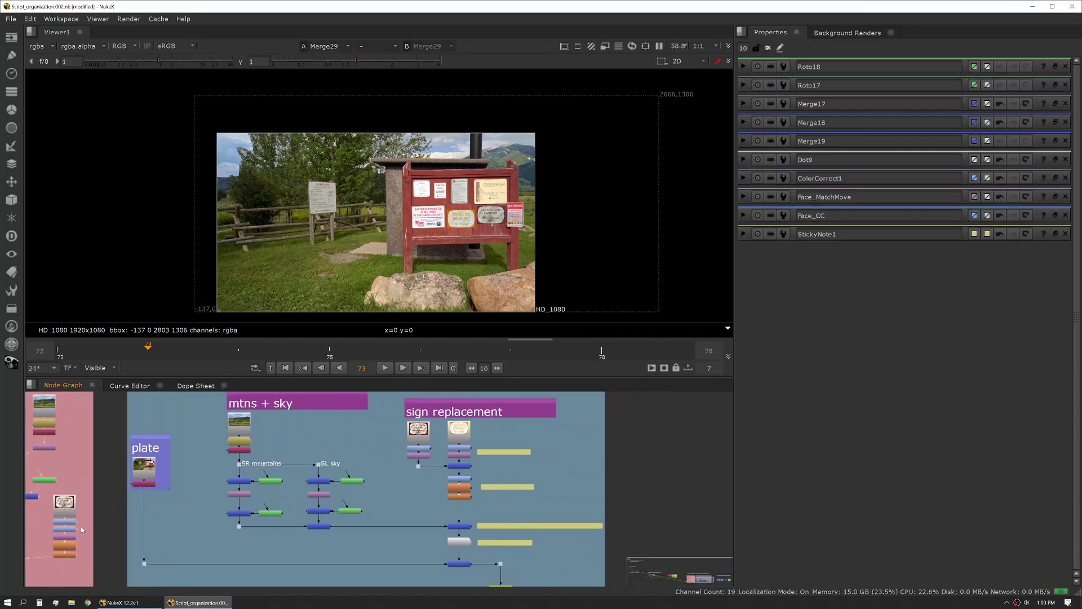
# Step: View the parallel tree's plate output, Shuffle8, and the source image Read6 of the mtns + sky module
pyautogui.click(144, 483)
pyautogui.press('1')
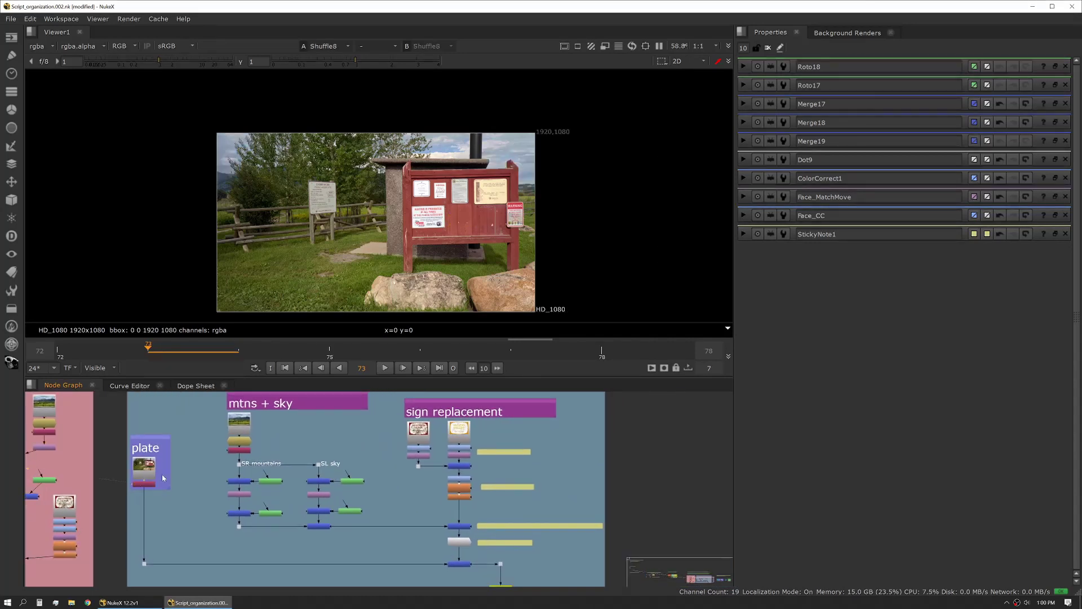
pyautogui.click(243, 421)
pyautogui.press('1')
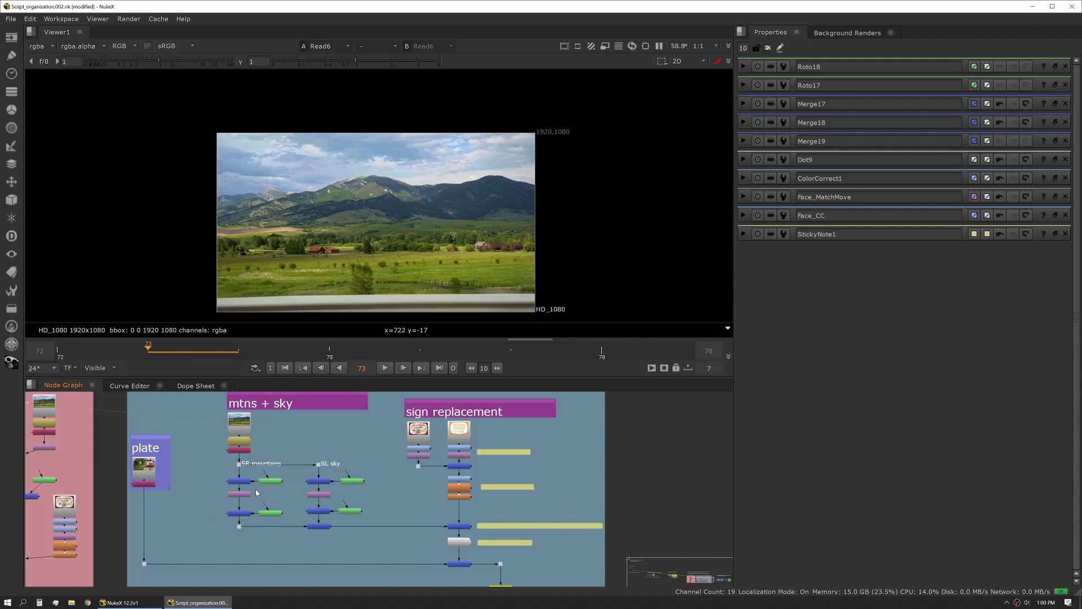
# Step: View the SR mountains branch's first roto-masked merge, Merge1, and the Transform1 that repositions the mountains
pyautogui.scroll(1, 256, 493)
pyautogui.click(237, 481)
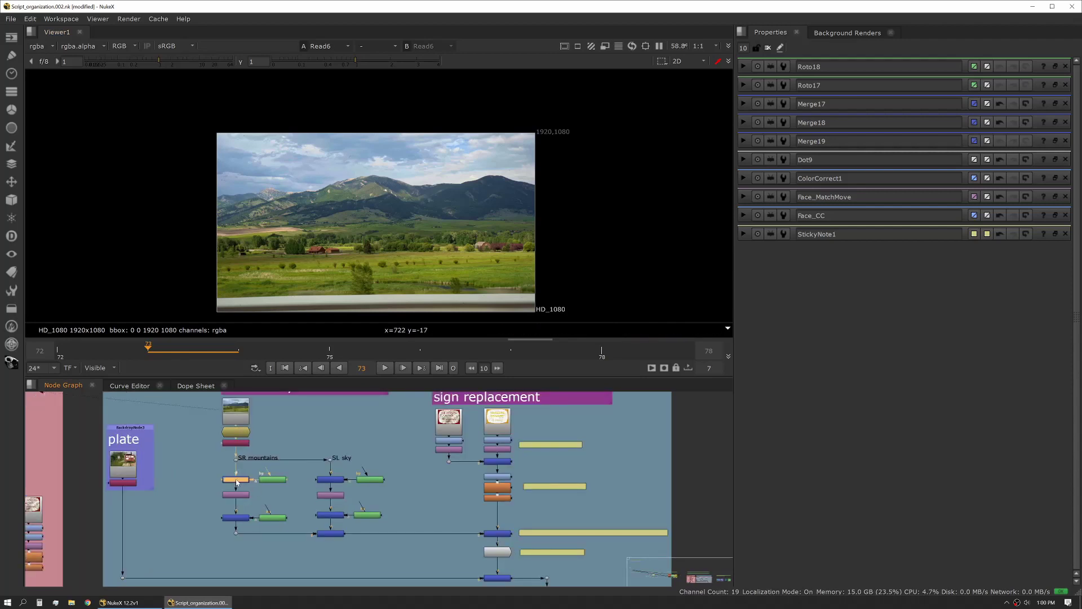
pyautogui.press('1')
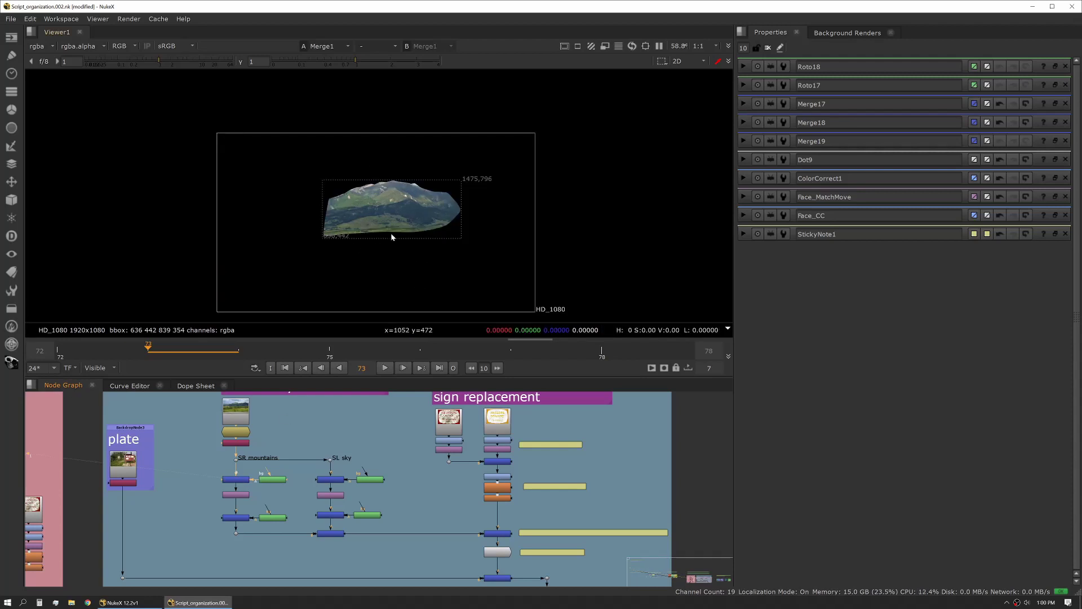
pyautogui.click(237, 494)
pyautogui.press('1')
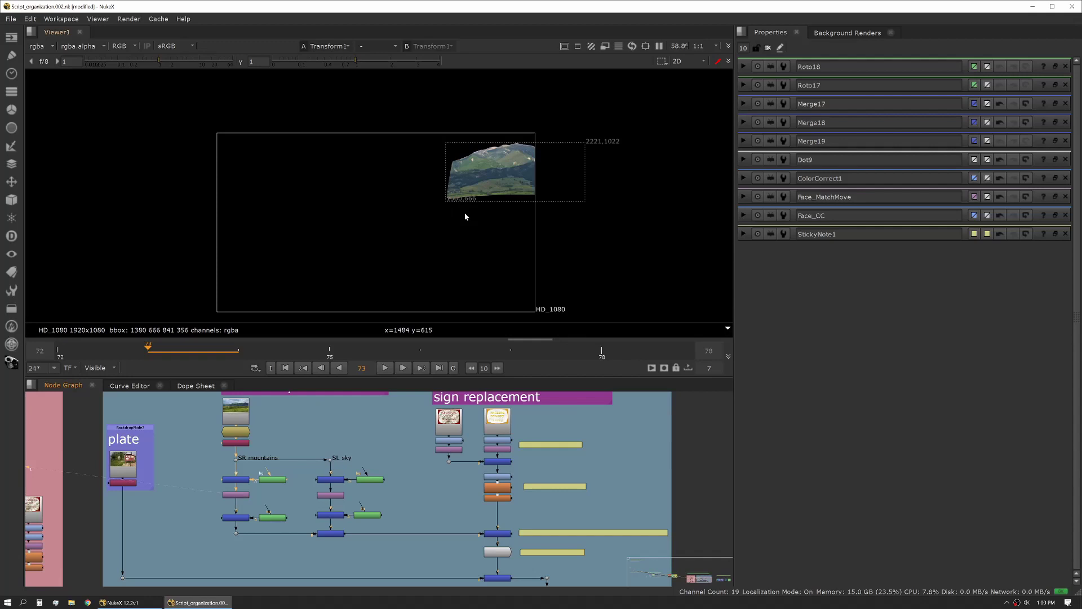
# Step: View the parallel tree's final merge, Merge2, and the SR mountains branch's cutout merge, Merge4
pyautogui.moveTo(485, 554); pyautogui.dragTo(478, 500, button='middle')
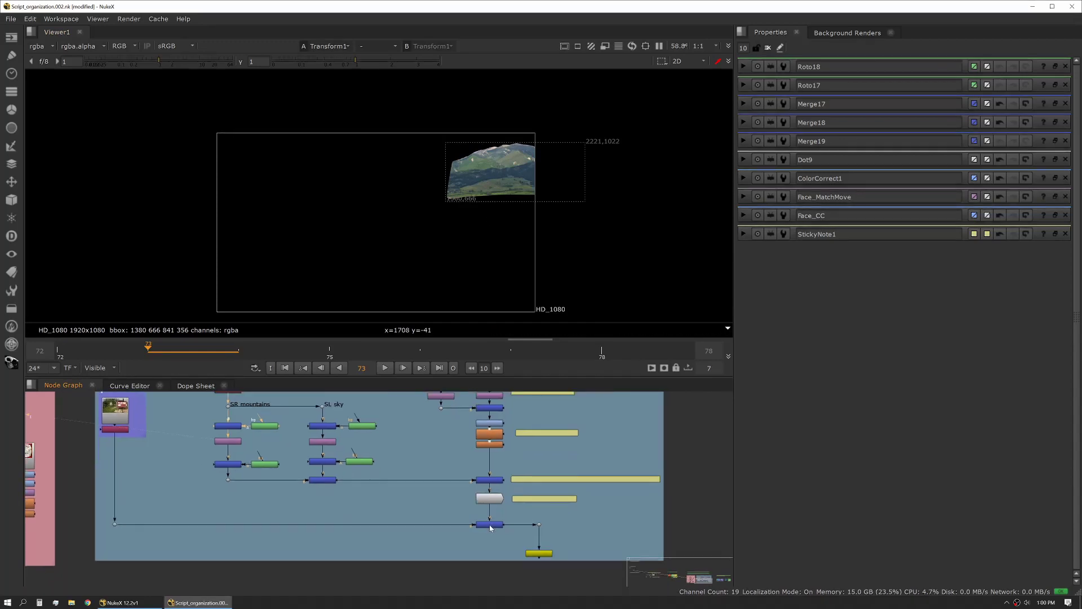
pyautogui.click(490, 525)
pyautogui.press('1')
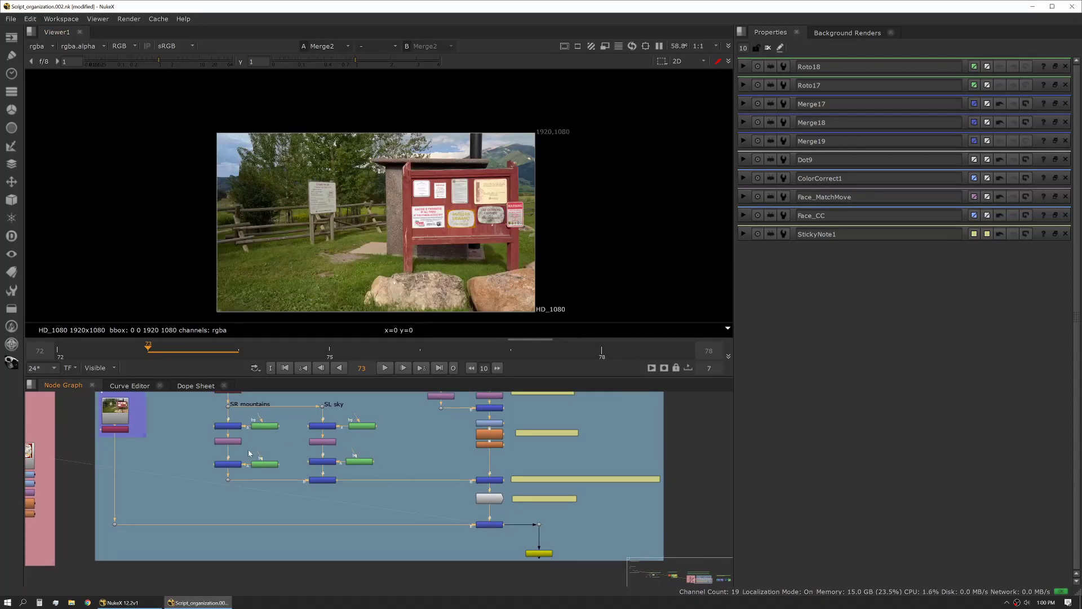
pyautogui.moveTo(250, 453); pyautogui.dragTo(322, 476, button='middle')
pyautogui.click(303, 486)
pyautogui.press('1')
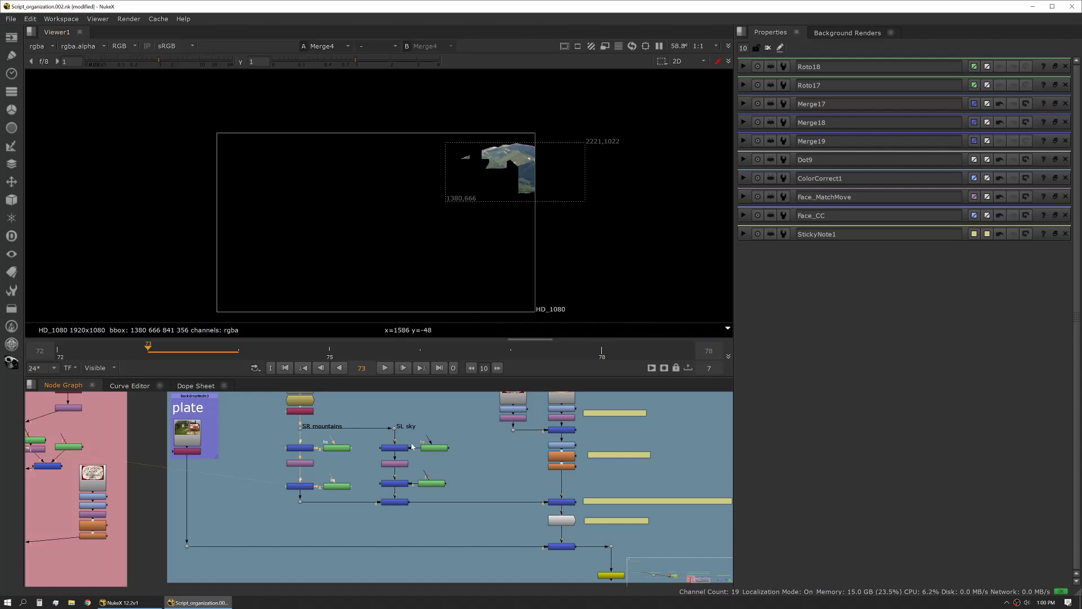
# Step: View the SL sky branch from Merge5 down to Merge9, and Merge8, which combines the sky and mountains
pyautogui.press('1')
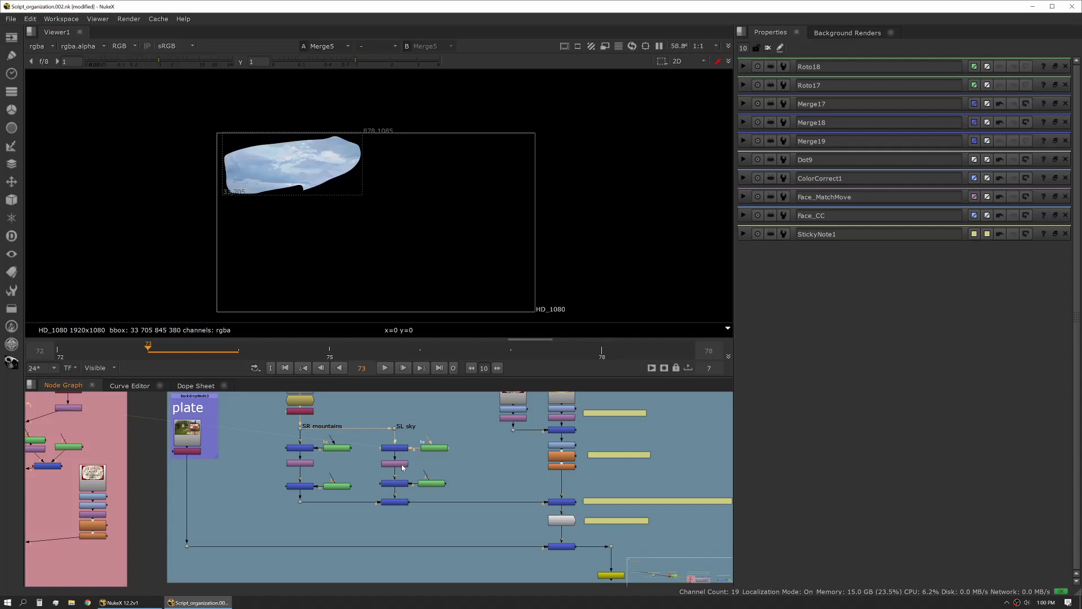
pyautogui.press('1')
pyautogui.press('1')
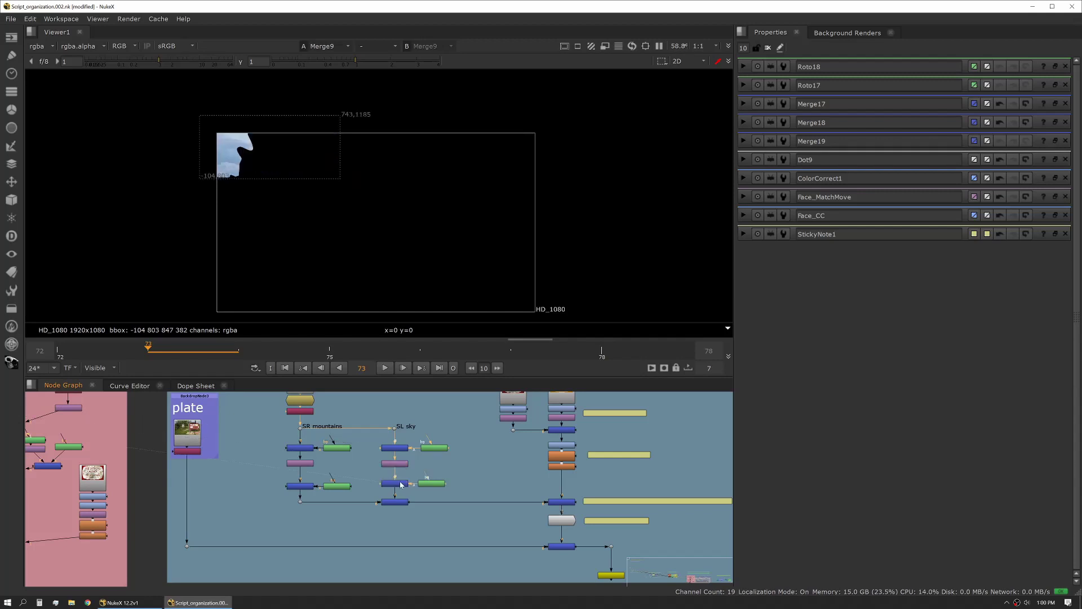
pyautogui.click(401, 503)
pyautogui.press('1')
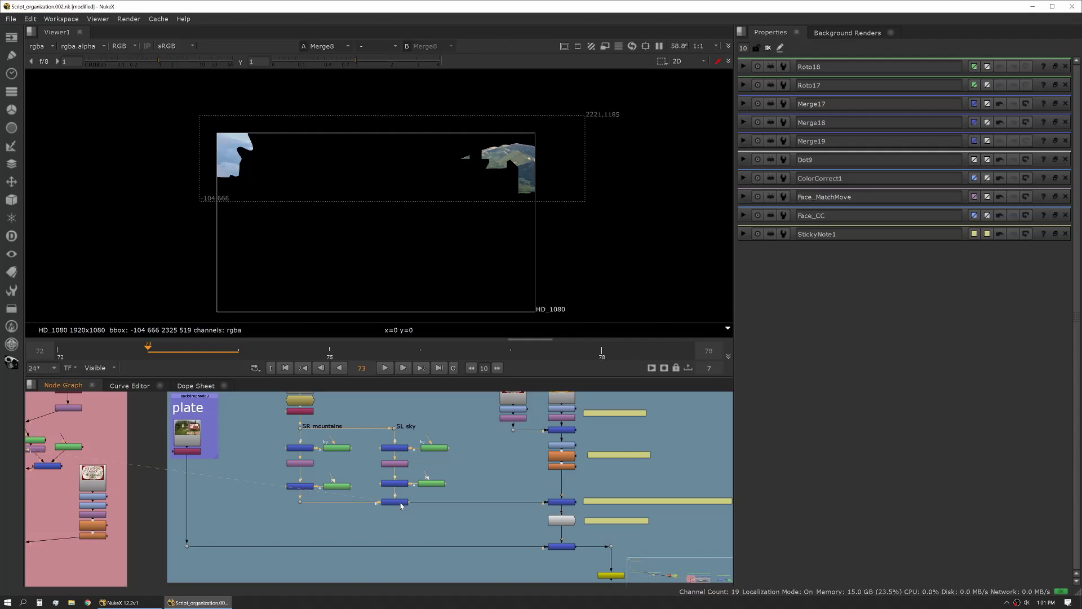
# Step: View the Transform4 output for the fish sign and compare it with the ColorCorrect directly above it
pyautogui.moveTo(494, 442); pyautogui.dragTo(429, 474, button='middle')
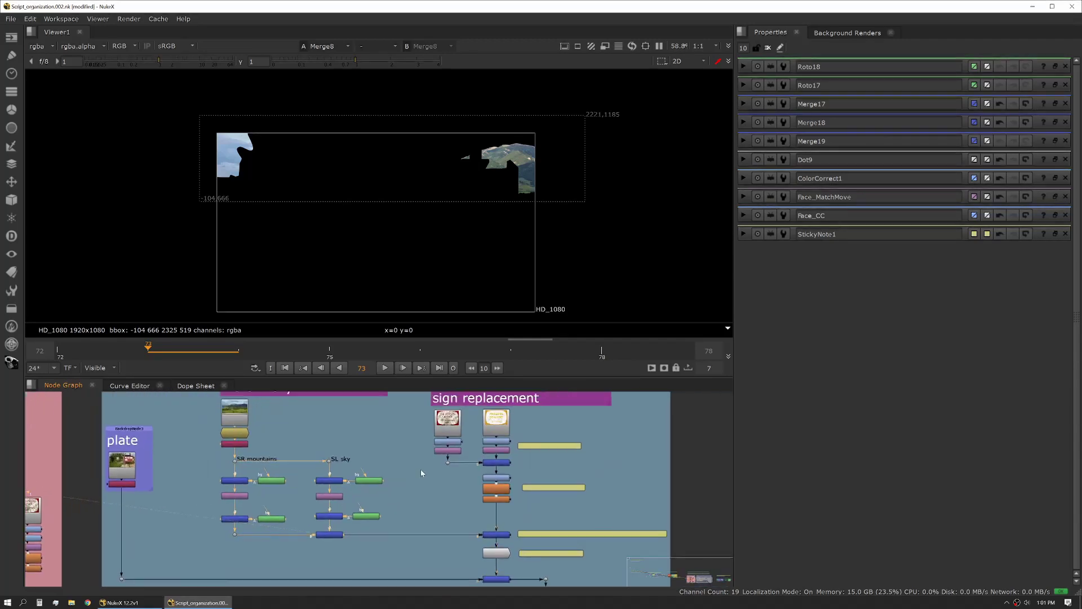
pyautogui.click(451, 451)
pyautogui.press('1')
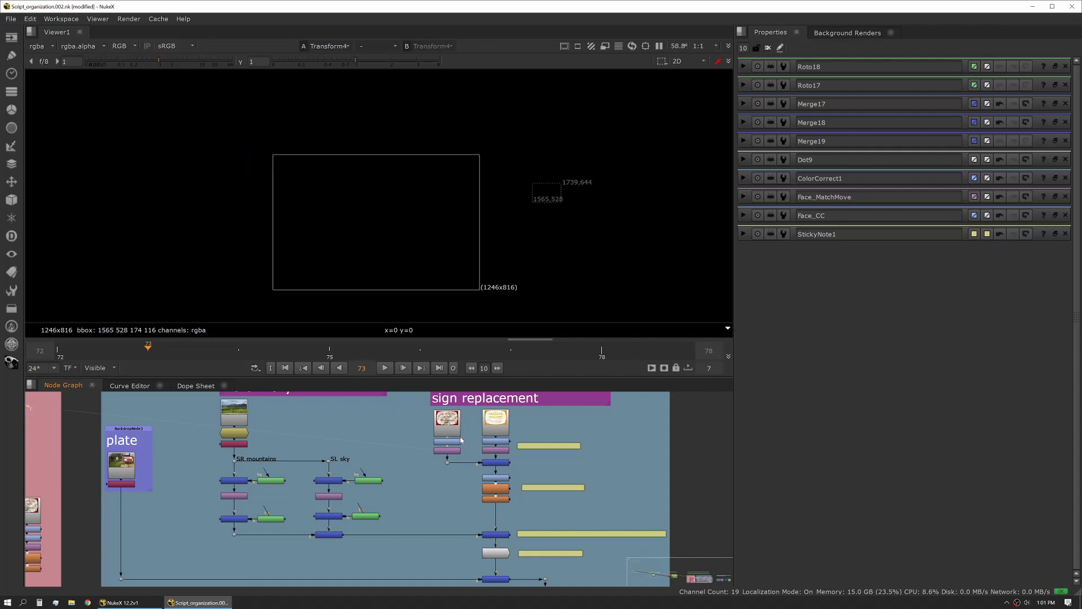
pyautogui.click(451, 442)
pyautogui.press('1')
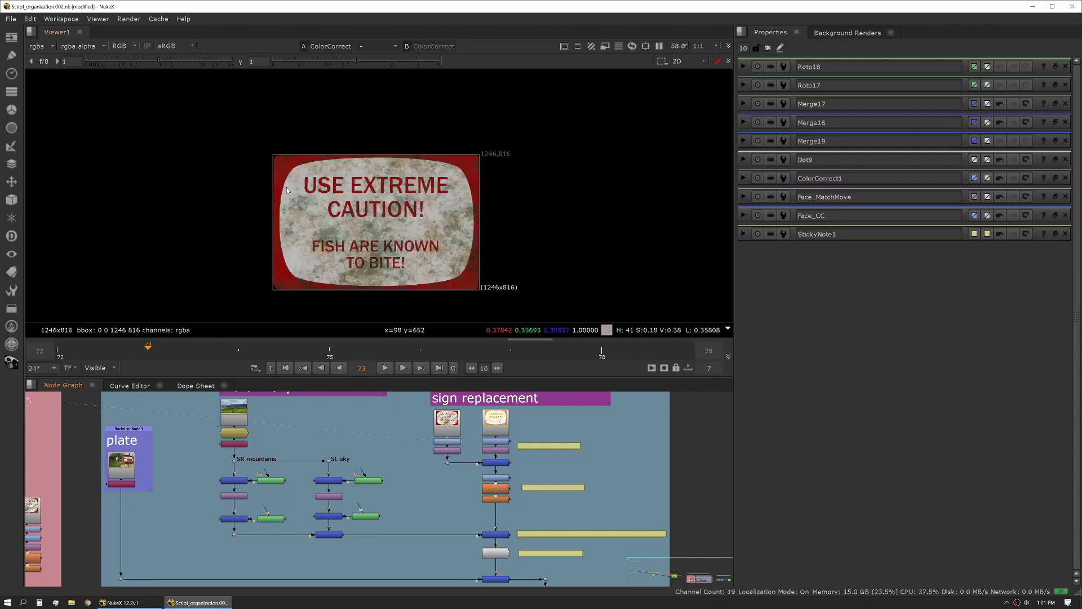
pyautogui.click(463, 441)
pyautogui.press('1')
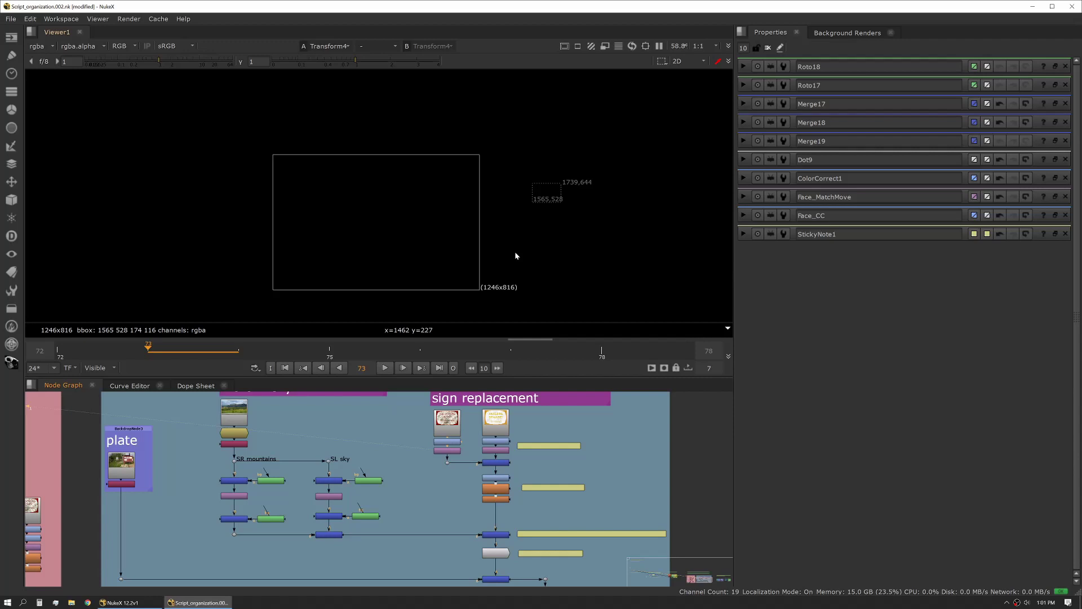
# Step: Outline an area of about 2050x1186 pixels around Transform4's frame and offset bounding box, and clear the outline
pyautogui.moveTo(528, 305); pyautogui.dragTo(498, 241, button='middle')
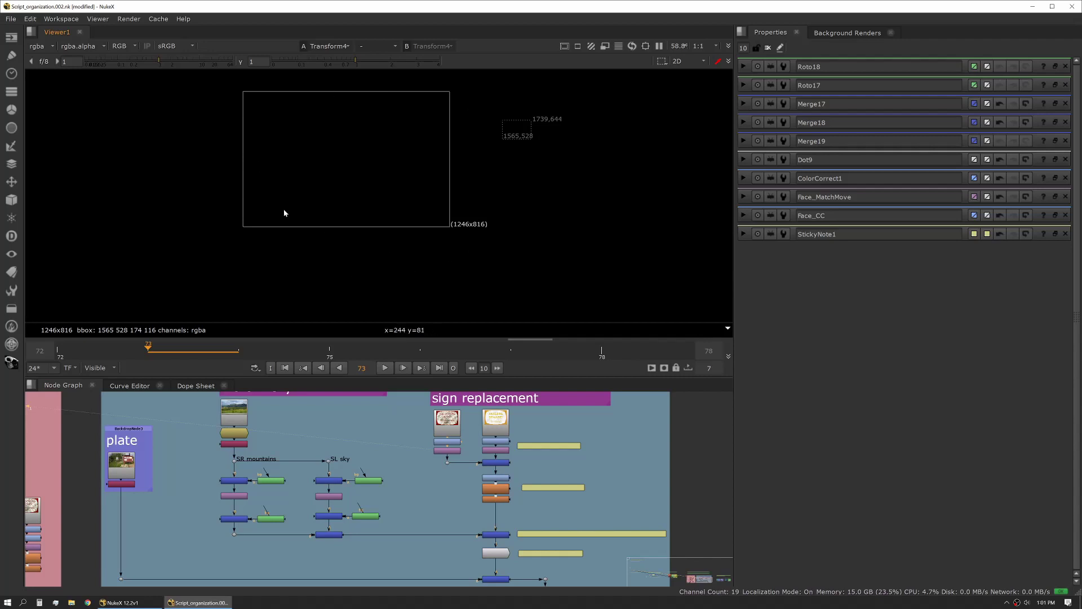
pyautogui.moveTo(459, 242); pyautogui.dragTo(451, 277, button='middle')
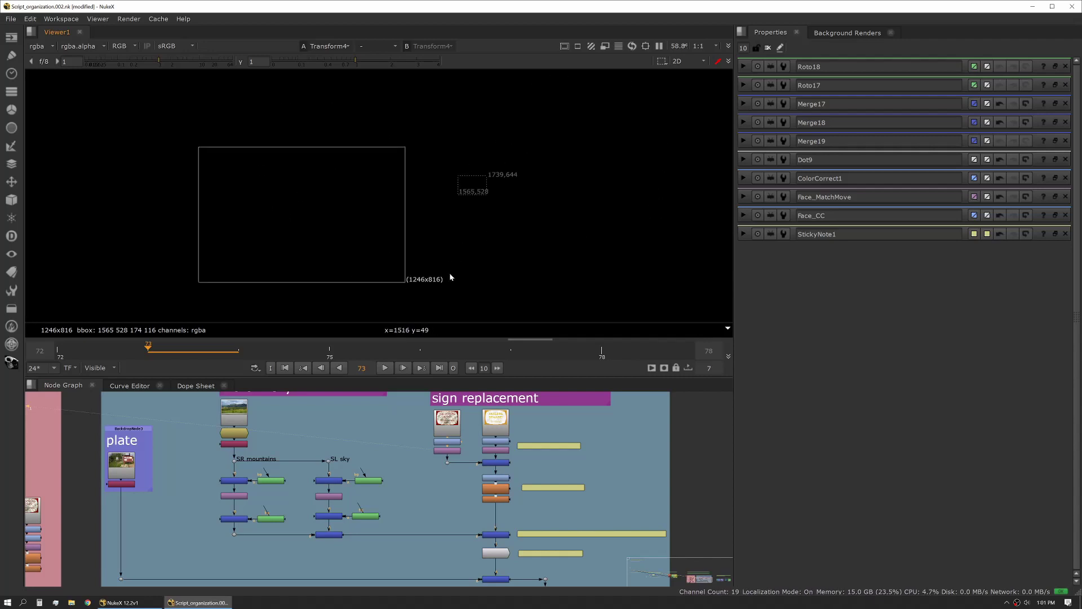
pyautogui.scroll(-2, 451, 278)
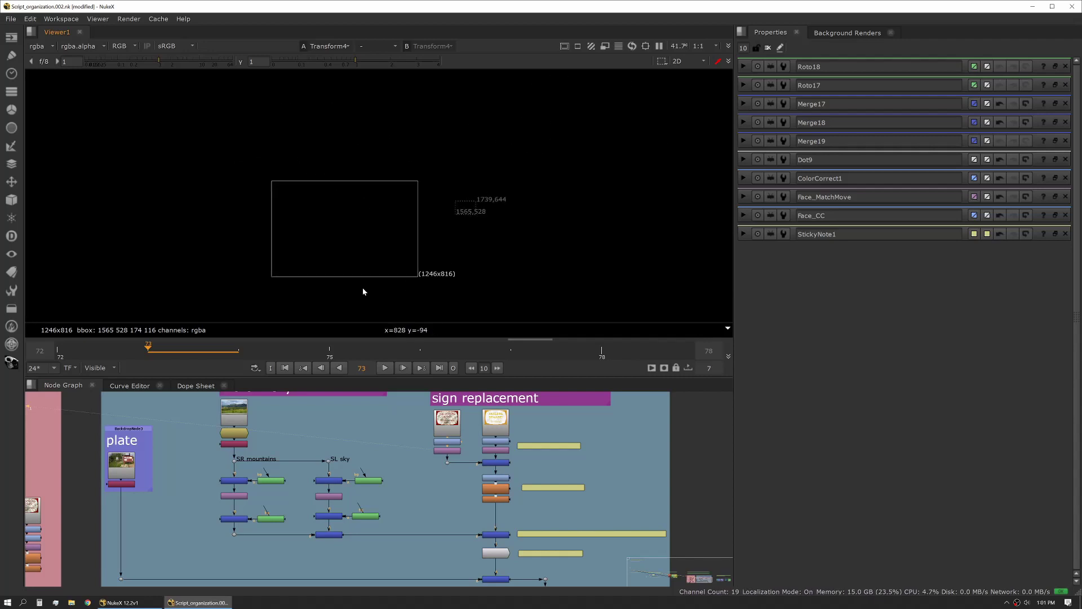
pyautogui.moveTo(273, 276); pyautogui.dragTo(513, 140)
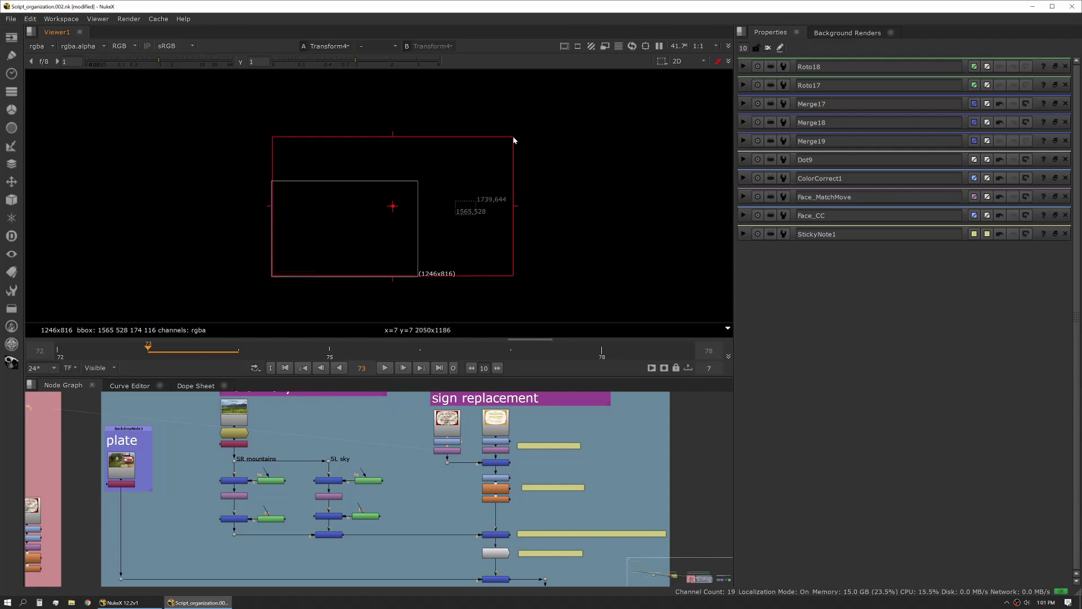
pyautogui.keyDown('ctrl'); pyautogui.rightClick(481, 271); pyautogui.keyUp('ctrl')
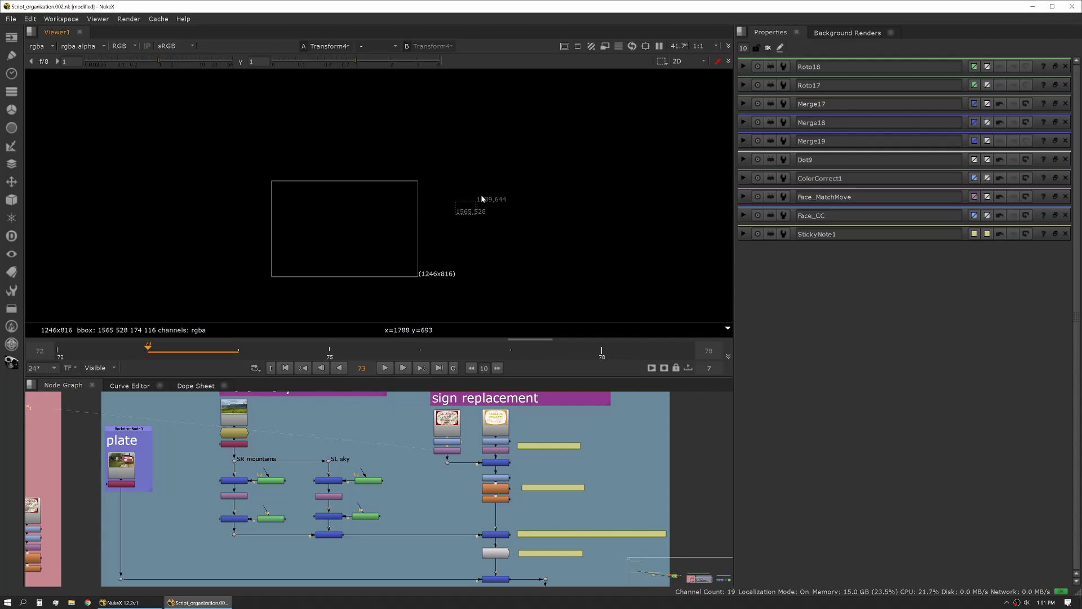
pyautogui.scroll(2, 501, 470)
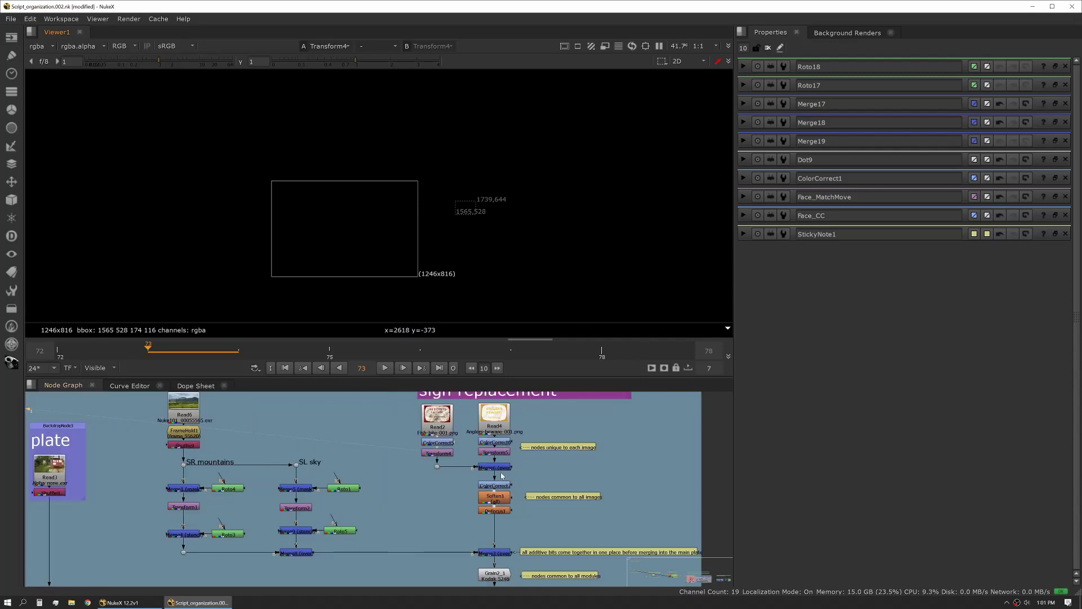
# Step: Insert a Reformat node below Merge6 in the sign replacement module, with resize type none and center turned off
pyautogui.press('1')
pyautogui.press('Tab')
pyautogui.write('ref')
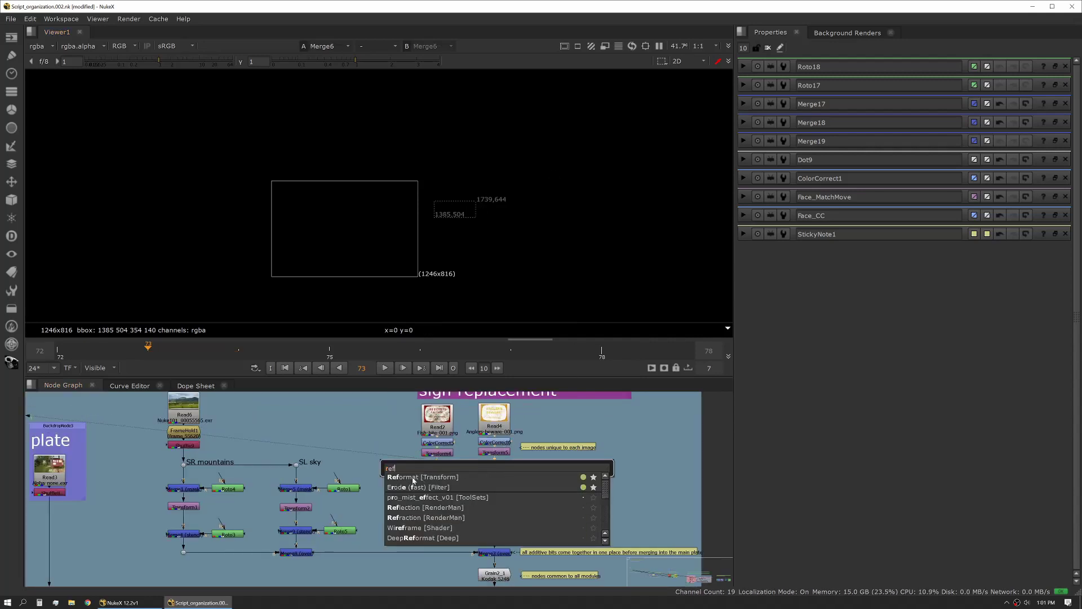
pyautogui.press('Return')
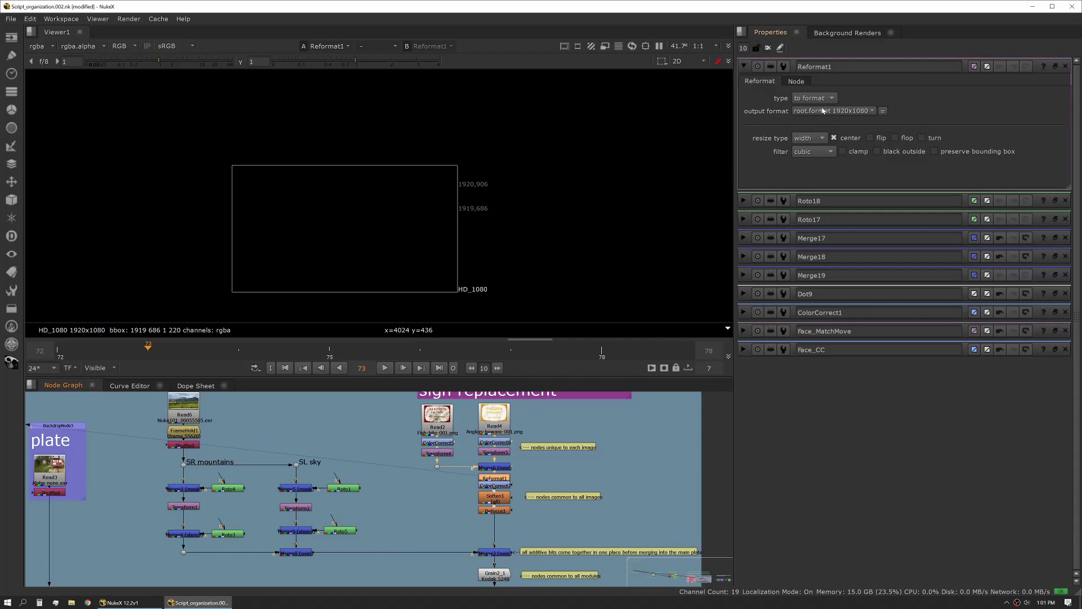
pyautogui.click(809, 138)
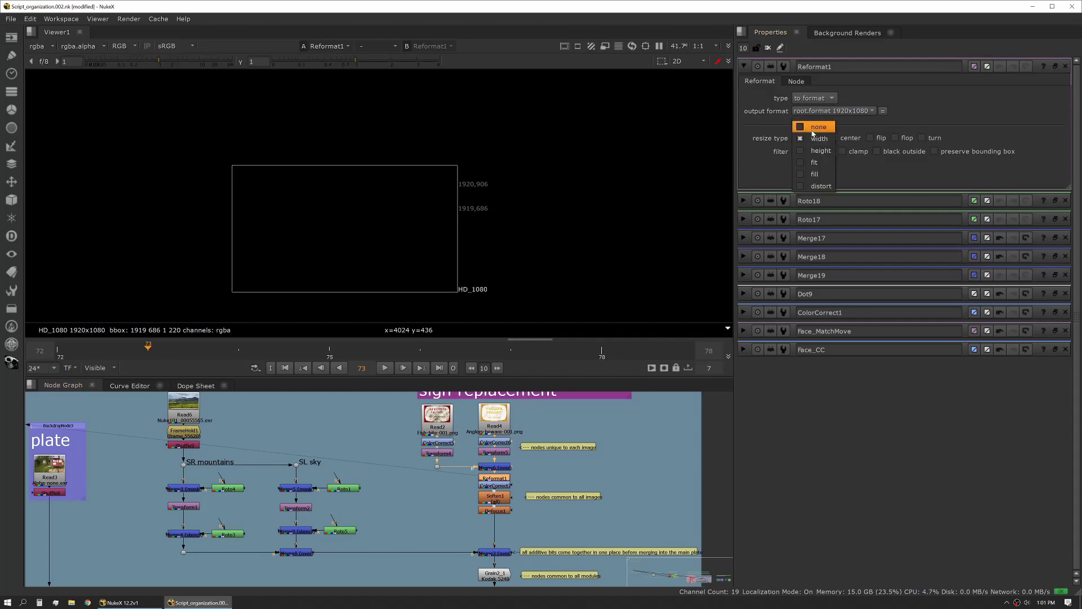
pyautogui.click(809, 127)
pyautogui.click(834, 138)
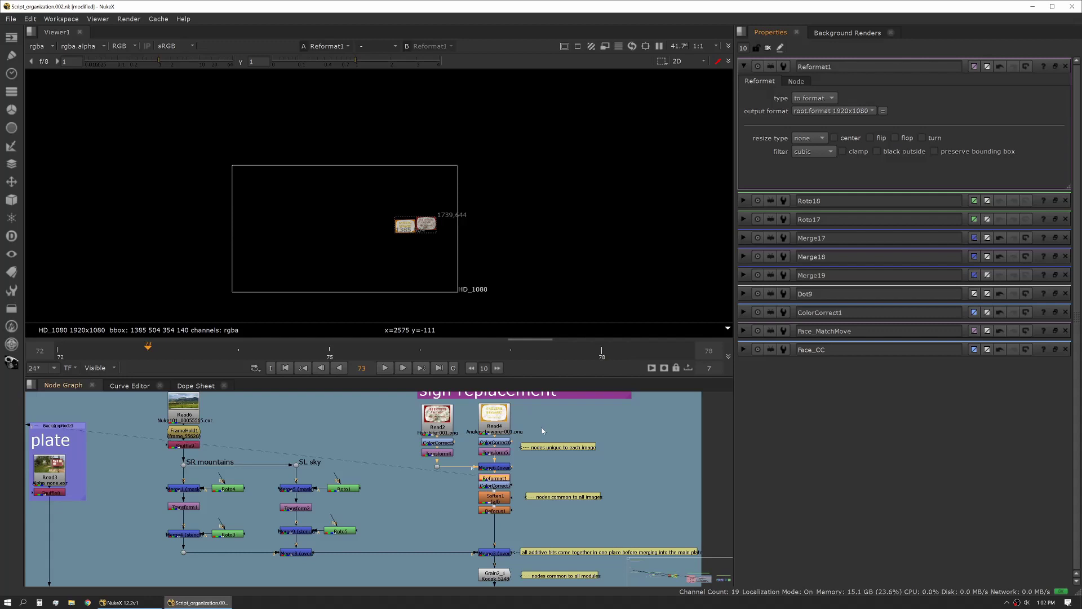
# Step: Compare the output of the sign merge, Merge6, with Reformat1 directly below it, and inspect the two signs closely
pyautogui.click(505, 480)
pyautogui.doubleClick(500, 481)
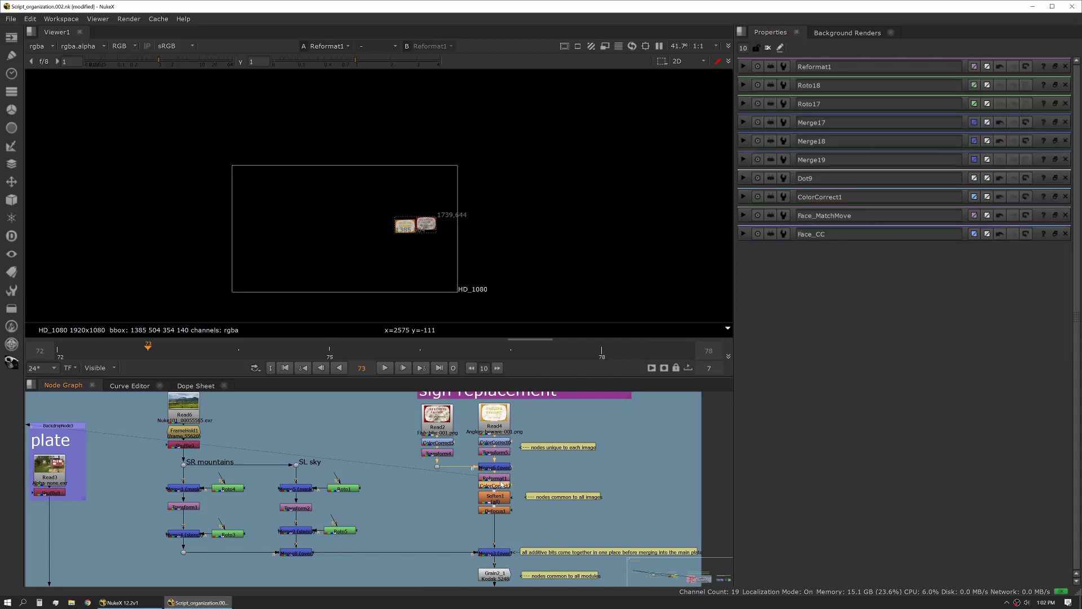
pyautogui.doubleClick(501, 479)
pyautogui.click(524, 481)
pyautogui.click(499, 468)
pyautogui.press('1')
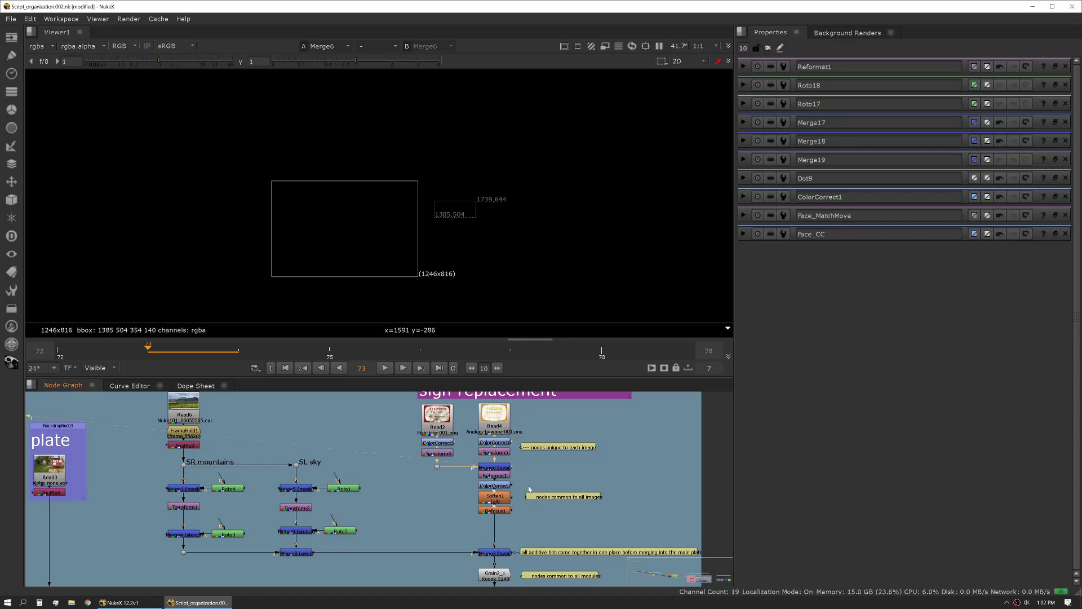
pyautogui.click(499, 476)
pyautogui.press('1')
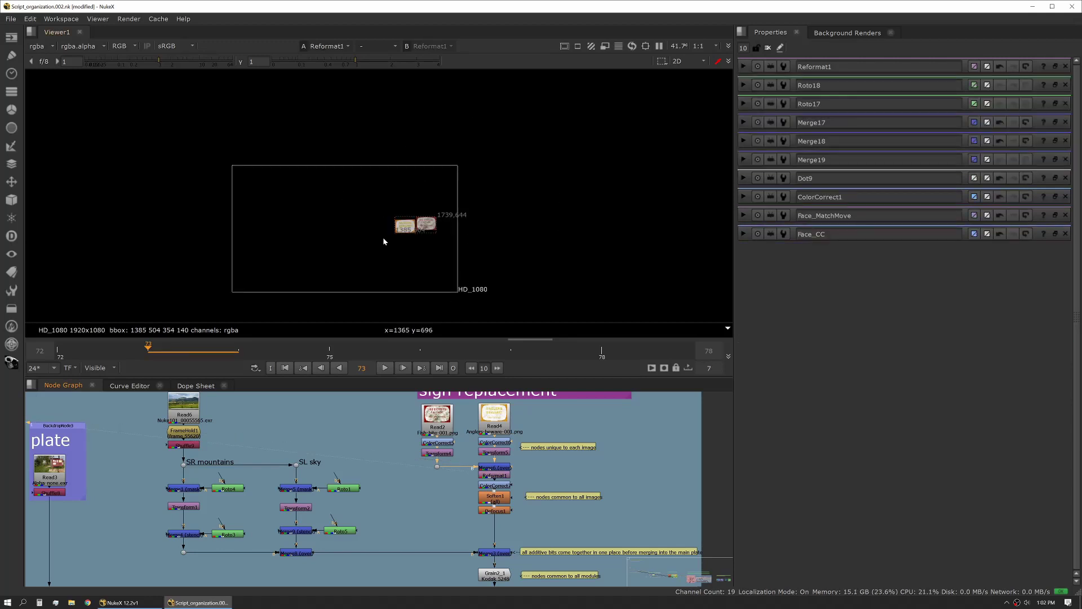
pyautogui.scroll(3, 409, 236)
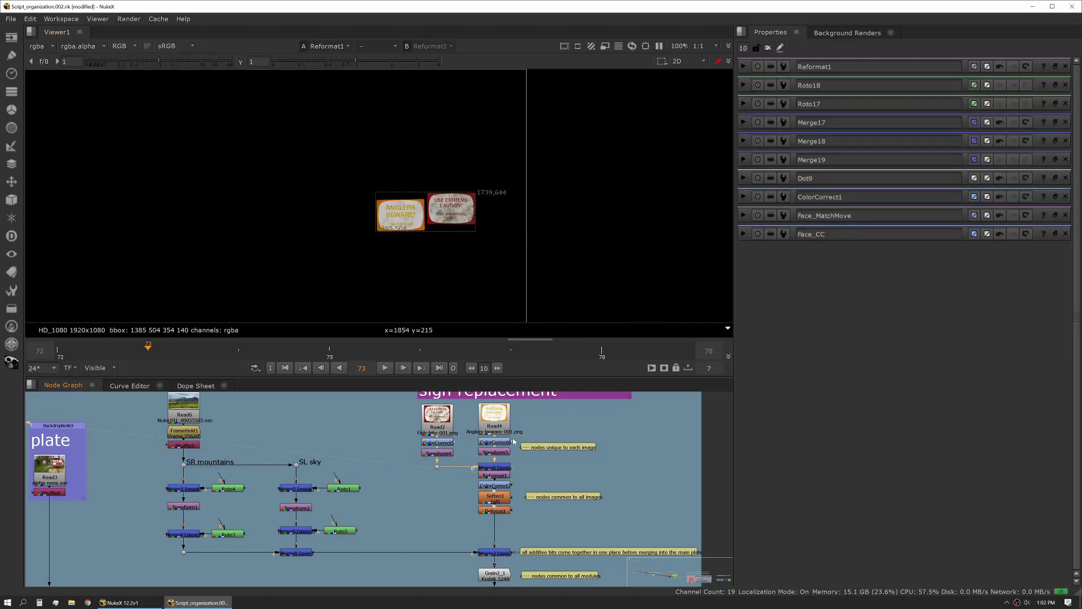
# Step: View the outputs of the common ColorCorrect and Defocus1 below the Reformat in the sign replacement module
pyautogui.click(499, 486)
pyautogui.press('1')
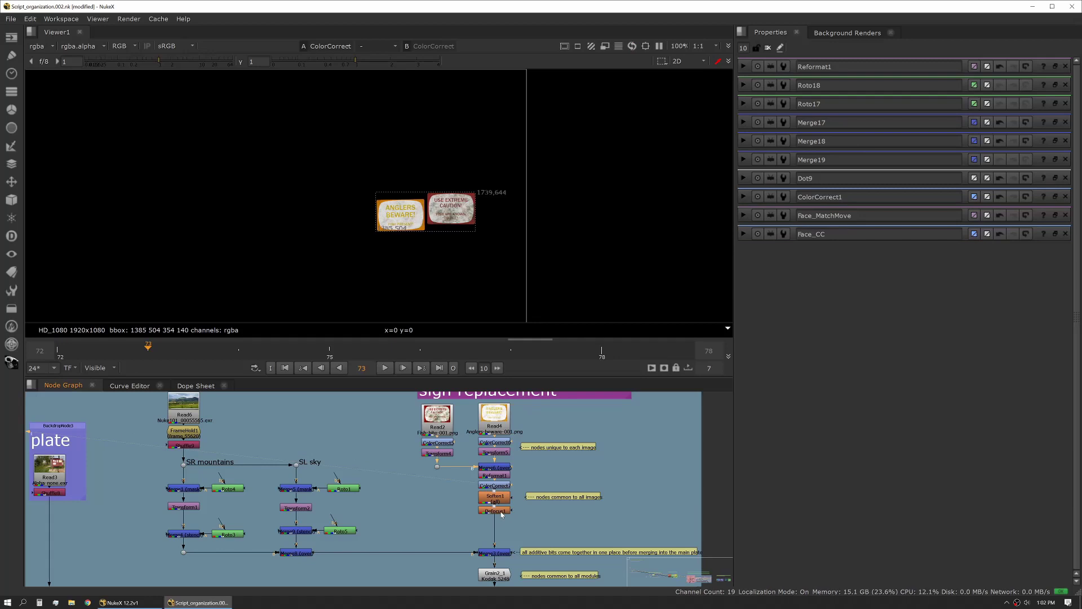
pyautogui.click(496, 511)
pyautogui.press('1')
pyautogui.moveTo(498, 519); pyautogui.dragTo(489, 483, button='middle')
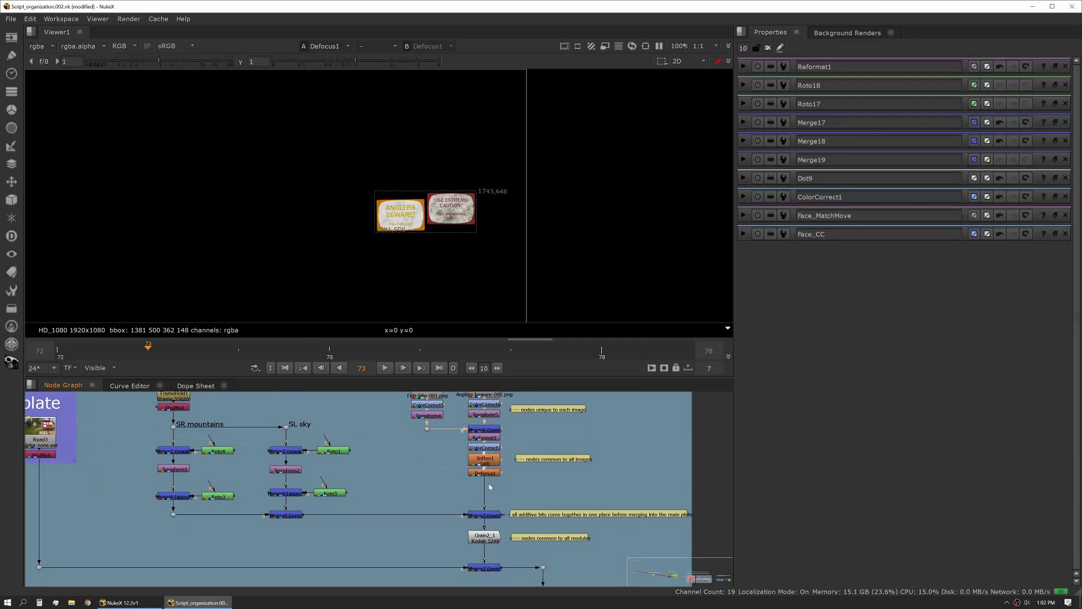
# Step: View Merge3, where the signs join the mountains and sky, across the whole frame
pyautogui.click(483, 515)
pyautogui.press('1')
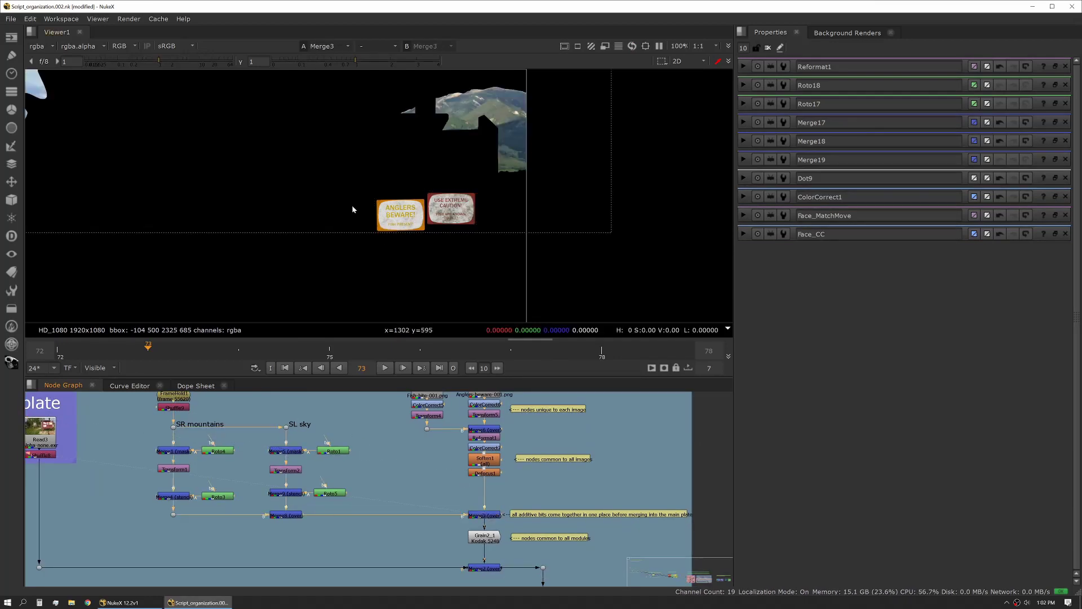
pyautogui.scroll(-3, 351, 204)
pyautogui.moveTo(346, 245); pyautogui.dragTo(372, 245, button='middle')
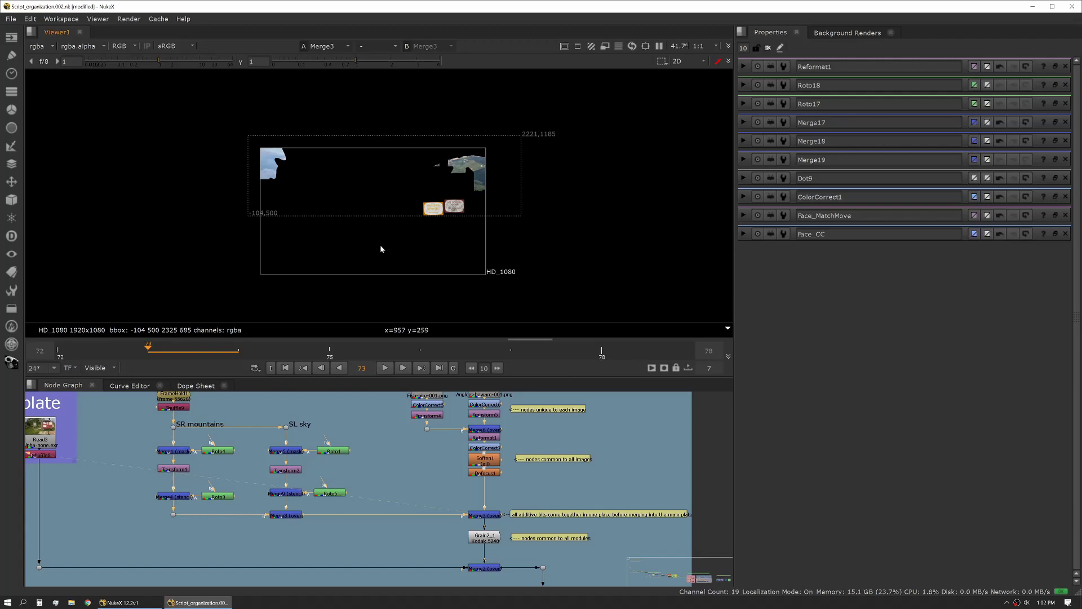
# Step: View the Grain2_1 output common to all modules and the final merge over the plate, Merge2
pyautogui.click(484, 538)
pyautogui.press('1')
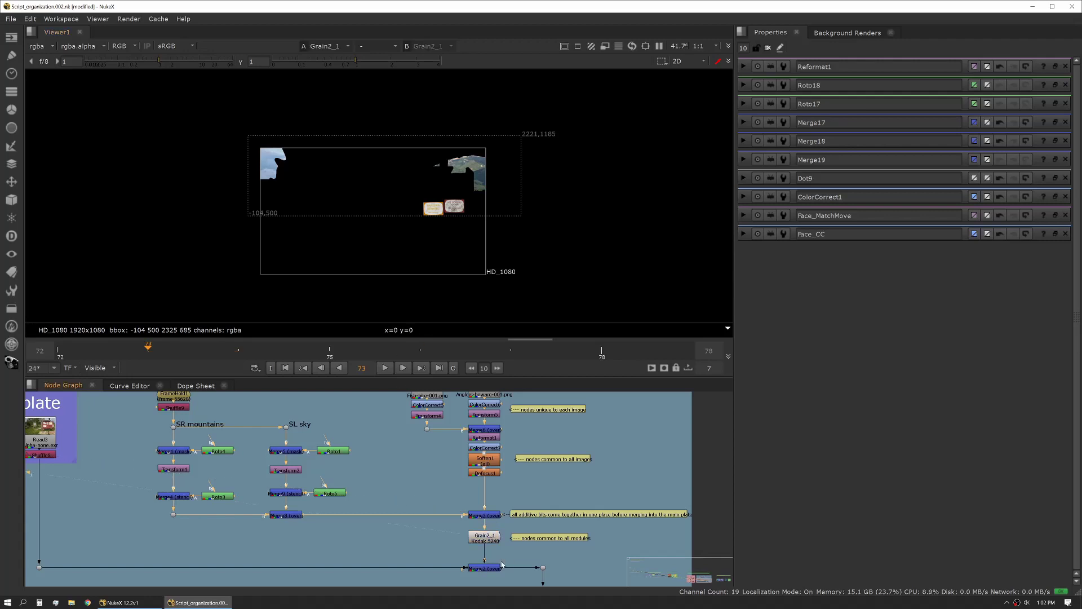
pyautogui.click(484, 569)
pyautogui.press('1')
pyautogui.scroll(2, 381, 199)
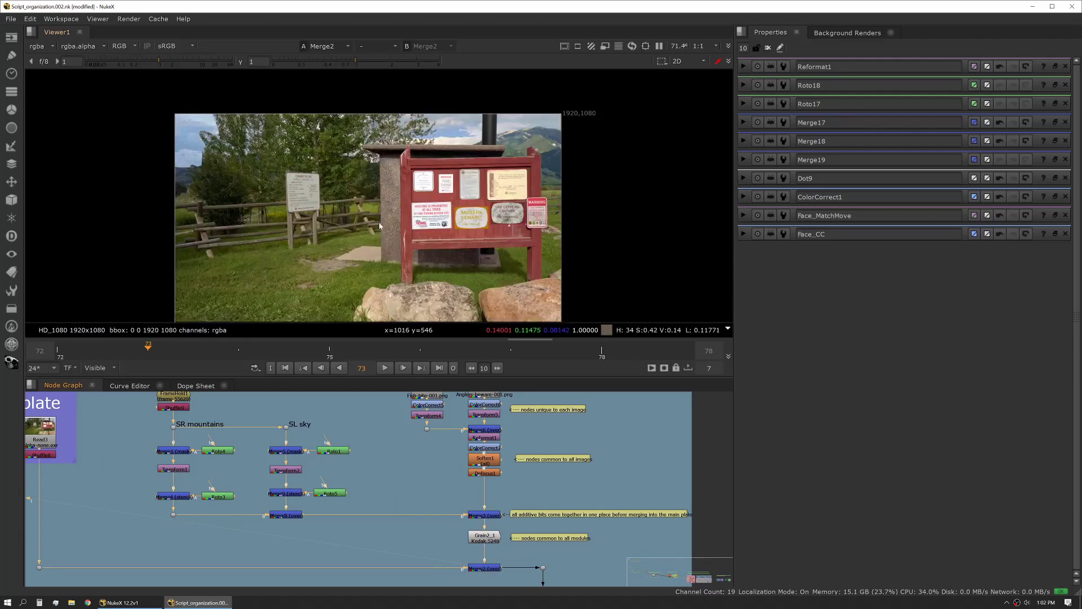
# Step: View the combined additive elements at Merge3 and at the Grain2_1 node directly below it in the parallel tree
pyautogui.scroll(-2, 393, 483)
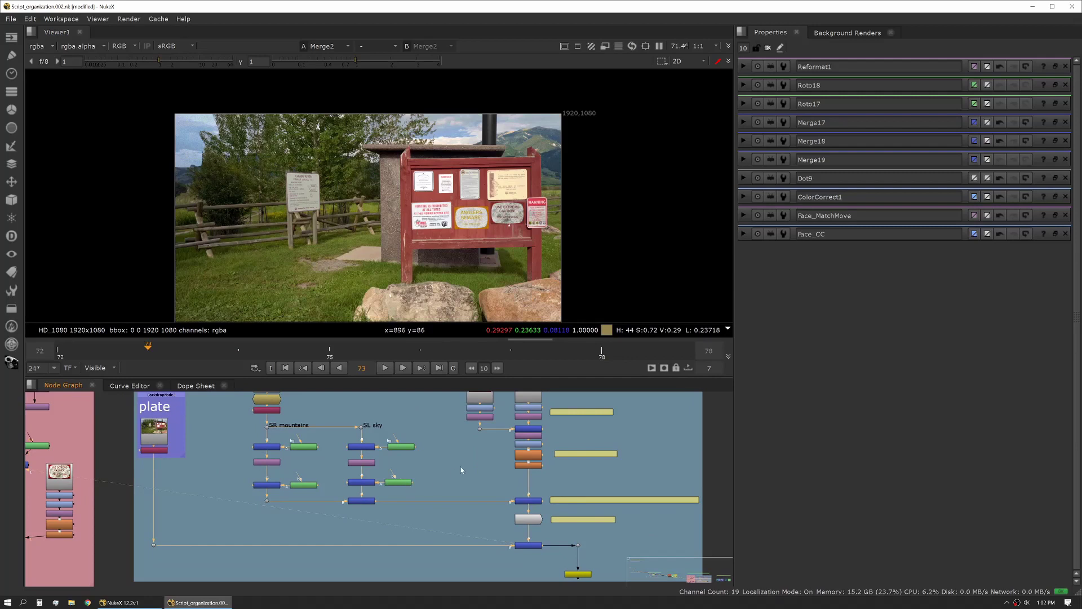
pyautogui.moveTo(460, 462); pyautogui.dragTo(398, 510, button='middle')
pyautogui.scroll(2, 414, 475)
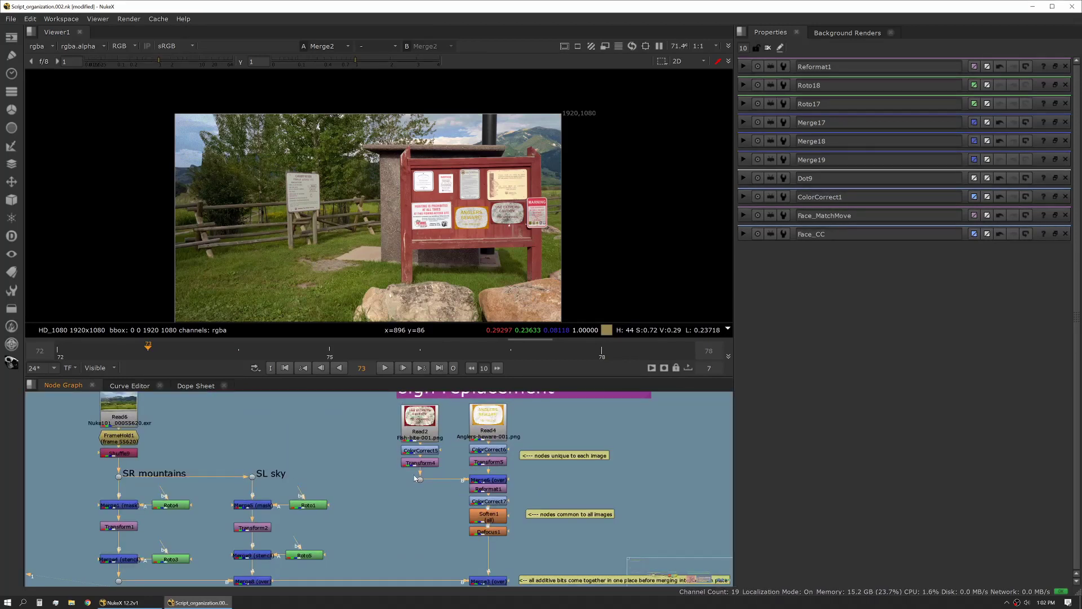
pyautogui.moveTo(386, 523); pyautogui.dragTo(408, 448, button='middle')
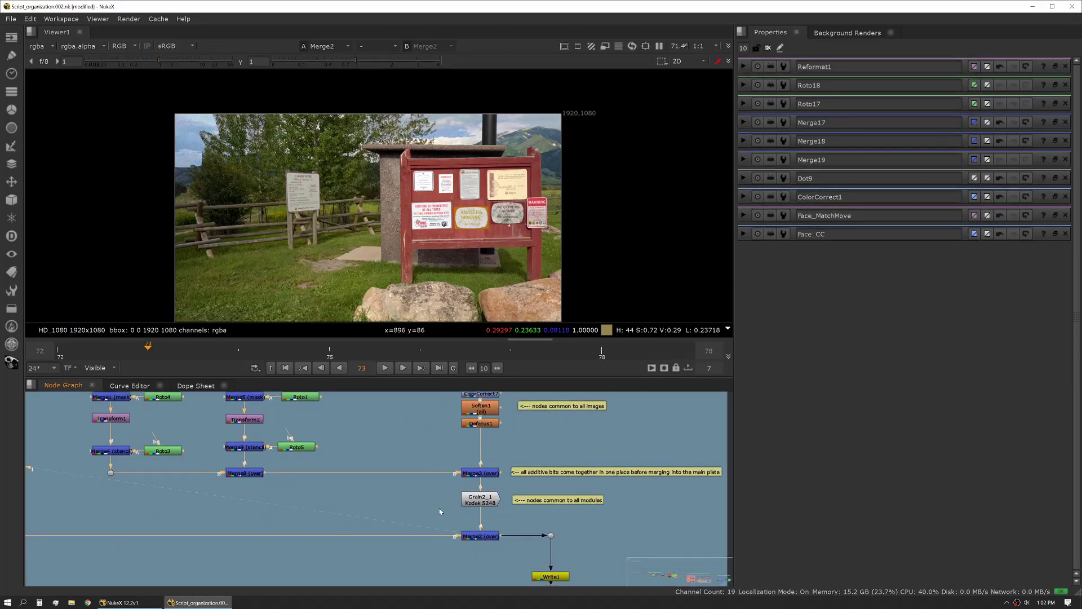
pyautogui.scroll(-1, 438, 509)
pyautogui.scroll(-3, 423, 508)
pyautogui.click(456, 489)
pyautogui.press('1')
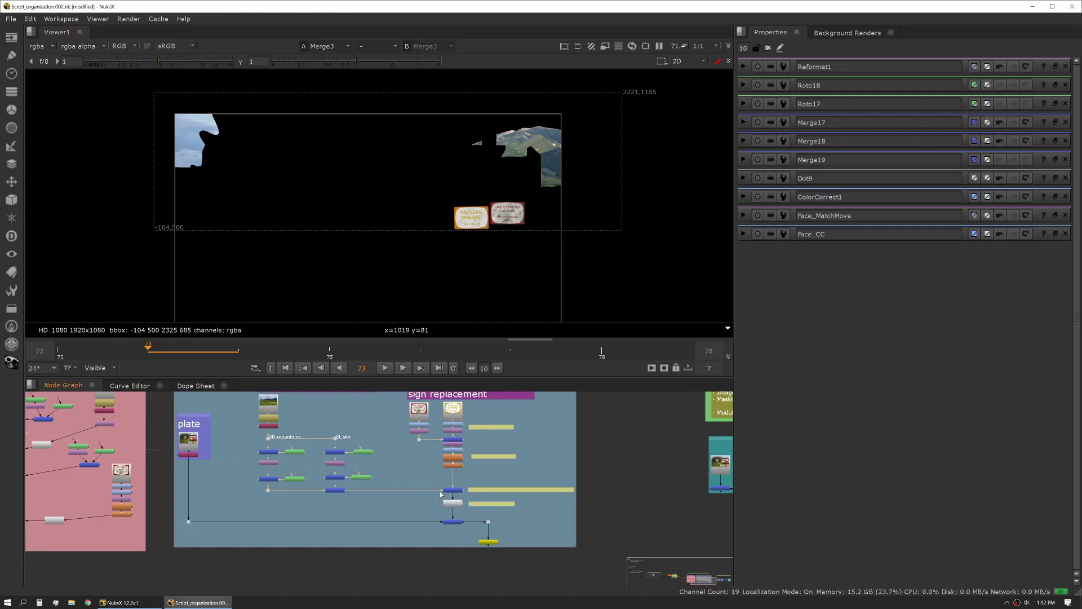
pyautogui.click(455, 505)
pyautogui.moveTo(456, 509); pyautogui.dragTo(496, 509, button='middle')
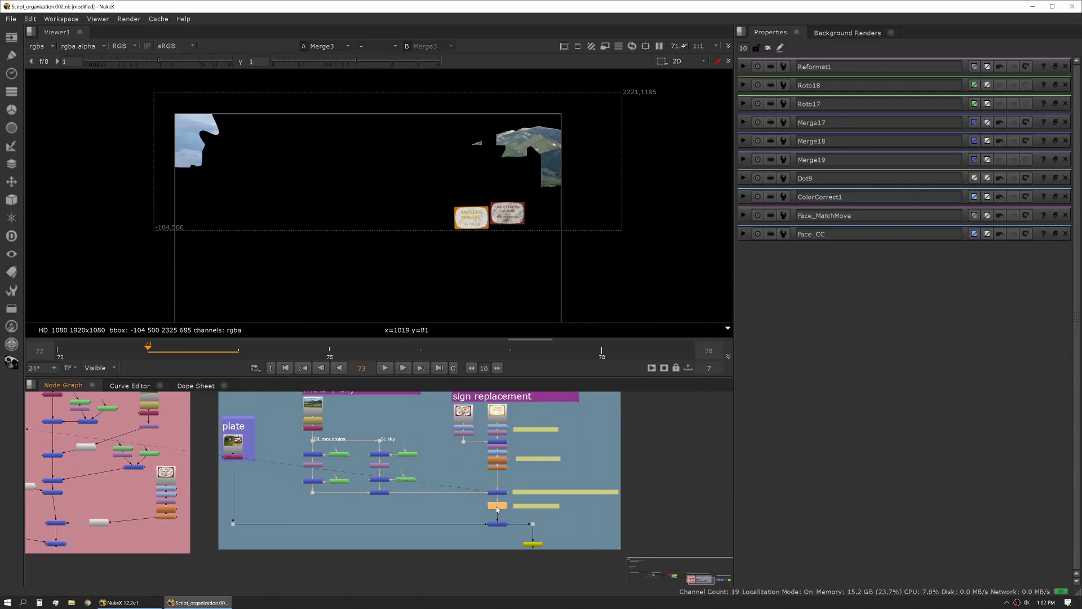
pyautogui.press('1')
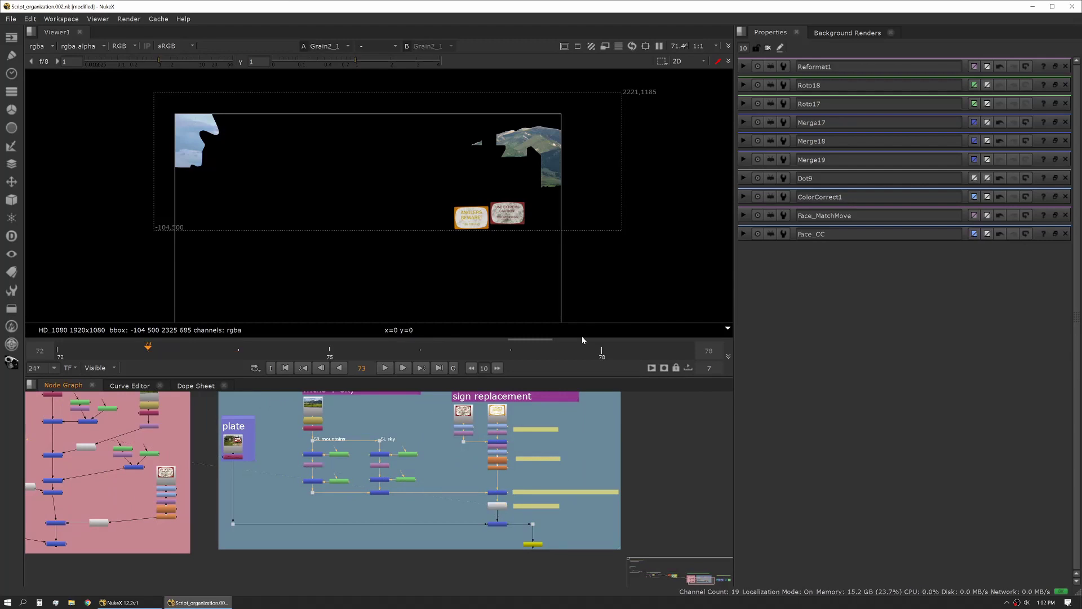
# Step: Look over the serial tree beside the parallel one and pick out ColorCorrect5, unique to the Fish-bite sign
pyautogui.moveTo(125, 467); pyautogui.dragTo(404, 517, button='middle')
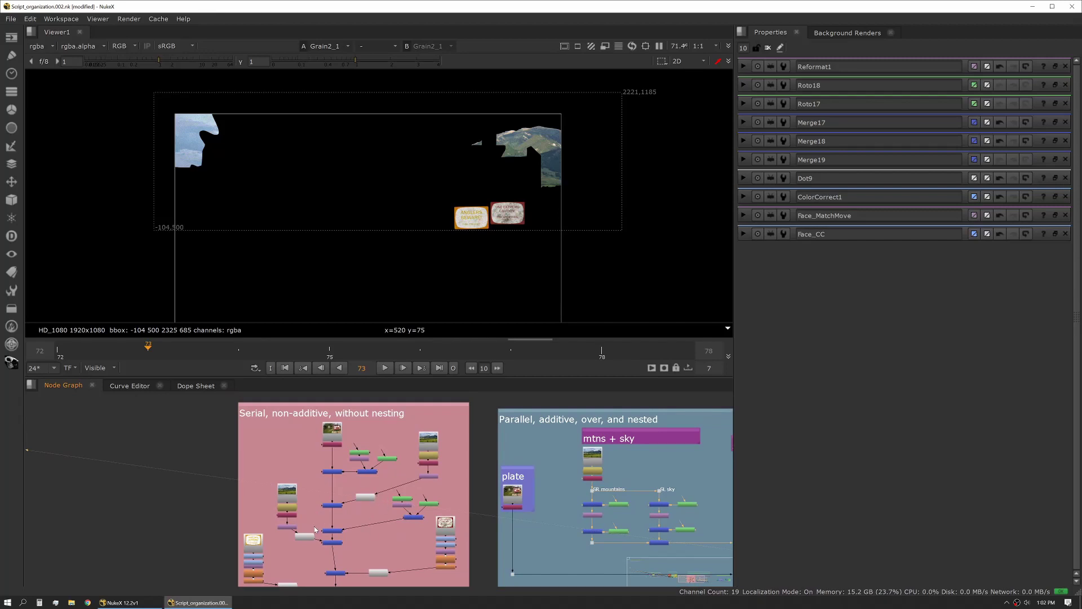
pyautogui.moveTo(314, 530); pyautogui.dragTo(308, 489, button='middle')
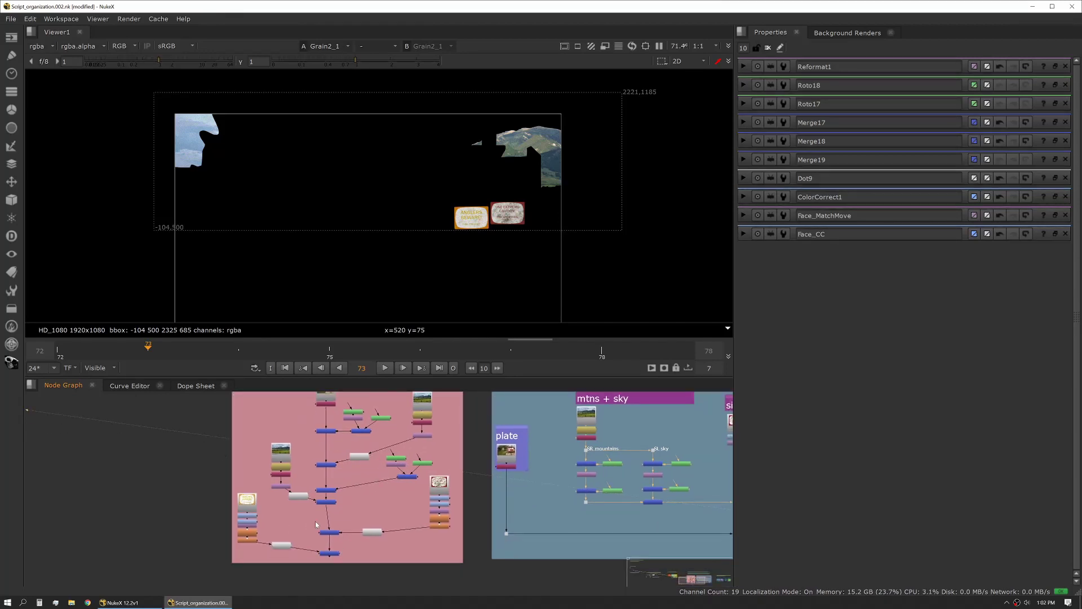
pyautogui.moveTo(560, 505); pyautogui.dragTo(309, 531, button='middle')
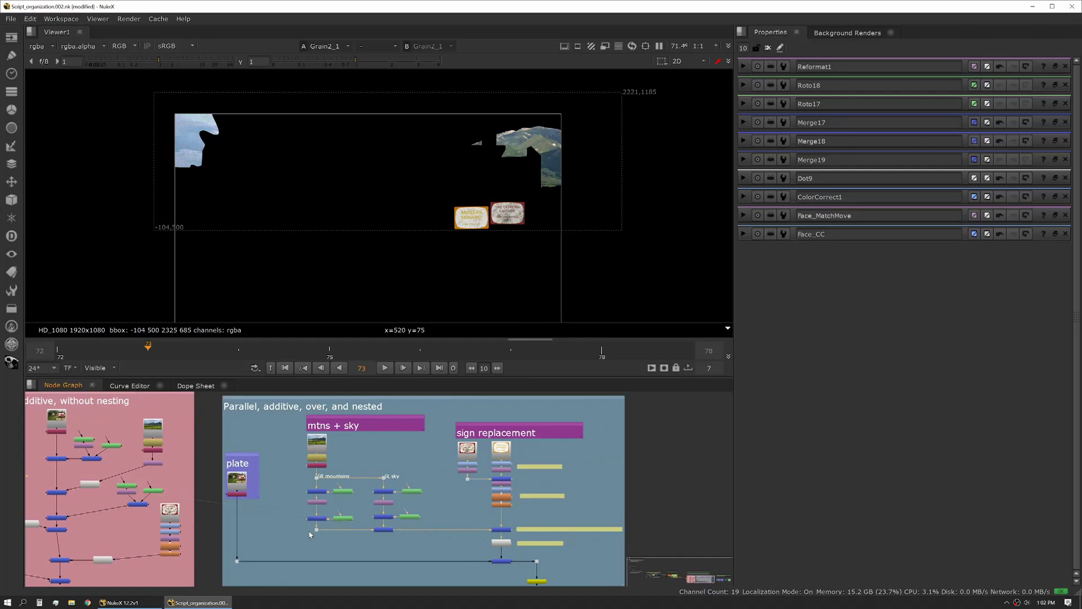
pyautogui.moveTo(508, 500); pyautogui.dragTo(407, 489, button='middle')
pyautogui.scroll(10, 407, 488)
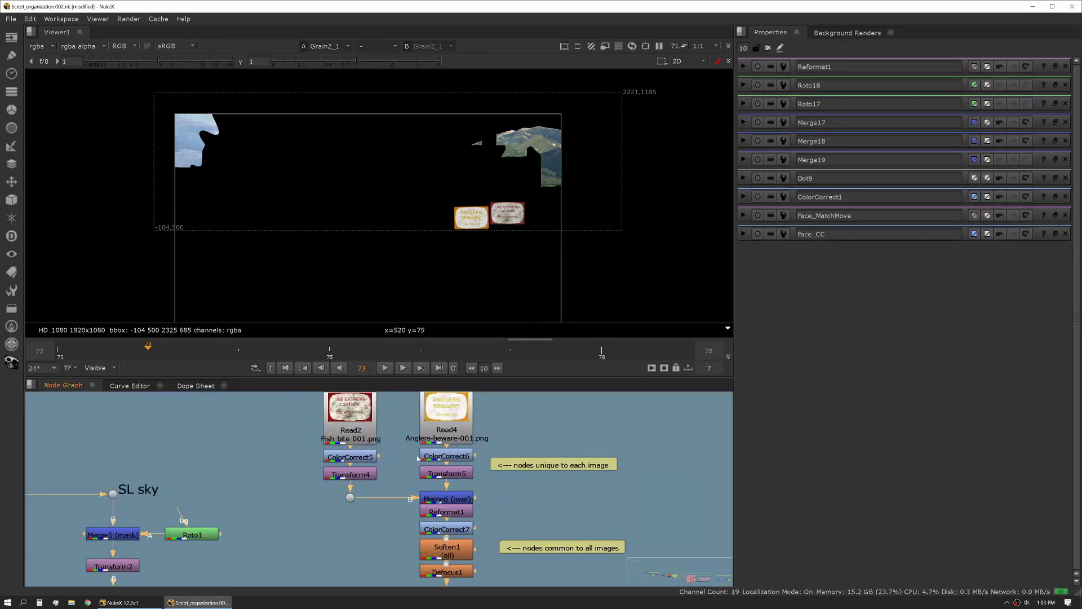
pyautogui.moveTo(418, 459); pyautogui.dragTo(420, 481, button='middle')
pyautogui.click(355, 481)
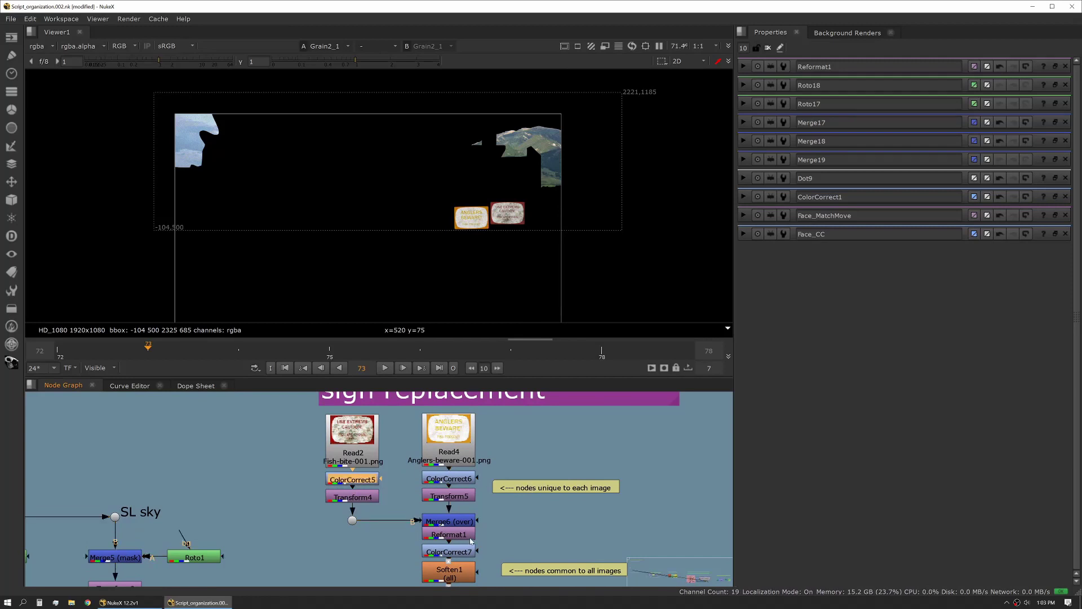
# Step: Select the Soften1 and Defocus1 nodes common to both images in the sign replacement module
pyautogui.moveTo(473, 540); pyautogui.dragTo(497, 468, button='middle')
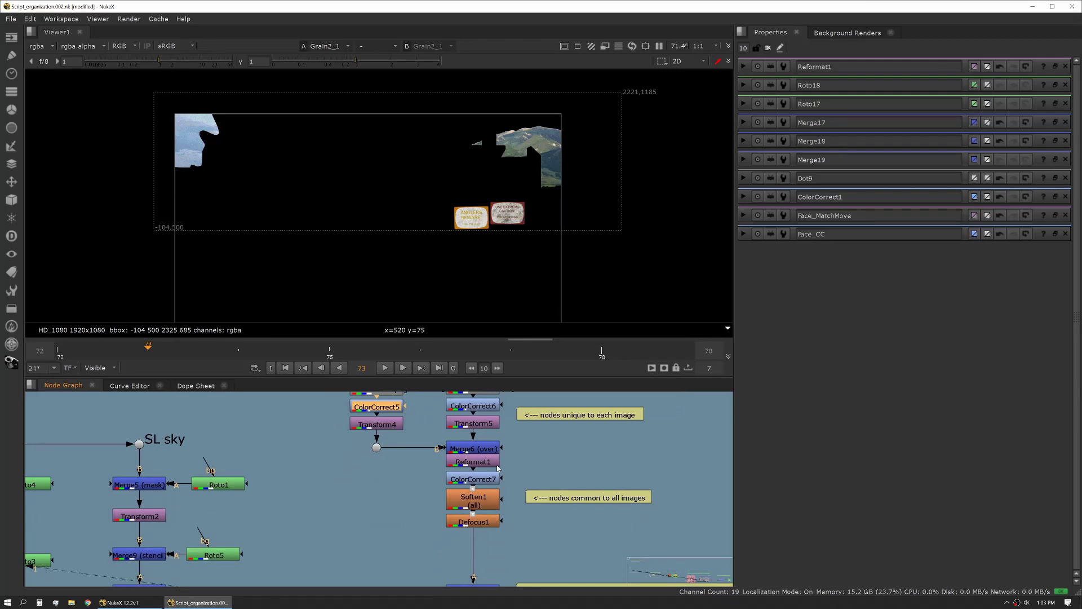
pyautogui.moveTo(477, 482); pyautogui.dragTo(459, 471, button='middle')
pyautogui.click(508, 529)
pyautogui.moveTo(508, 528); pyautogui.dragTo(407, 471)
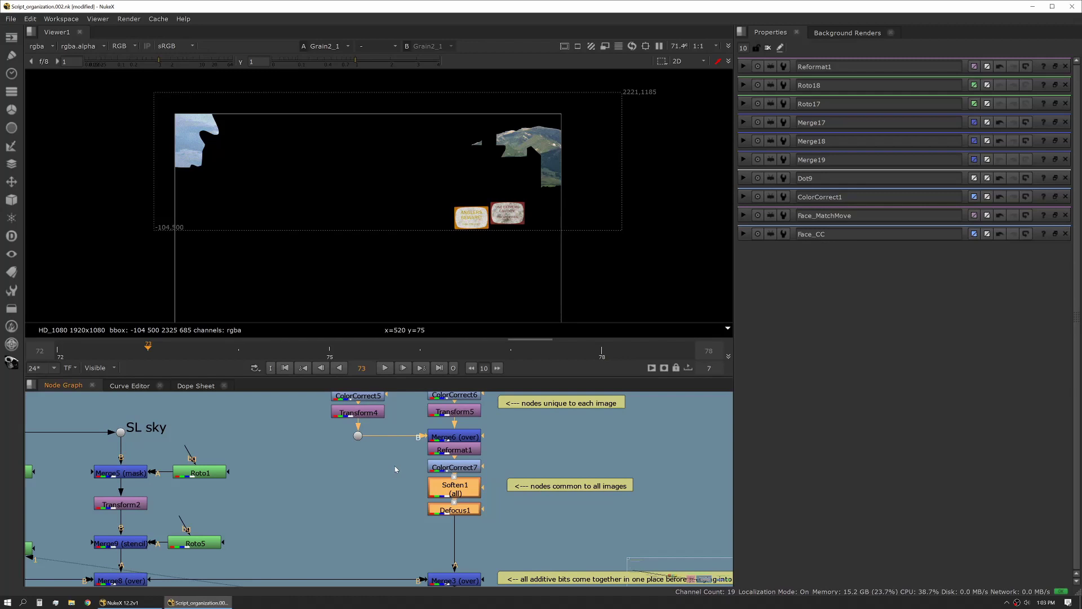
pyautogui.moveTo(395, 469); pyautogui.dragTo(409, 475, button='middle')
pyautogui.moveTo(389, 402); pyautogui.dragTo(393, 428, button='middle')
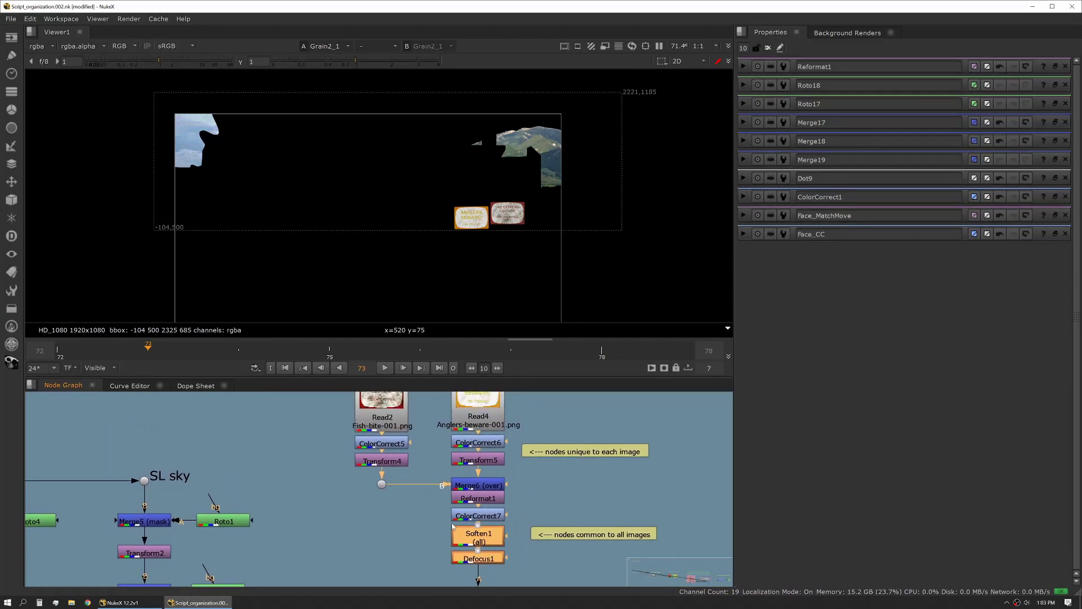
pyautogui.scroll(-2, 446, 521)
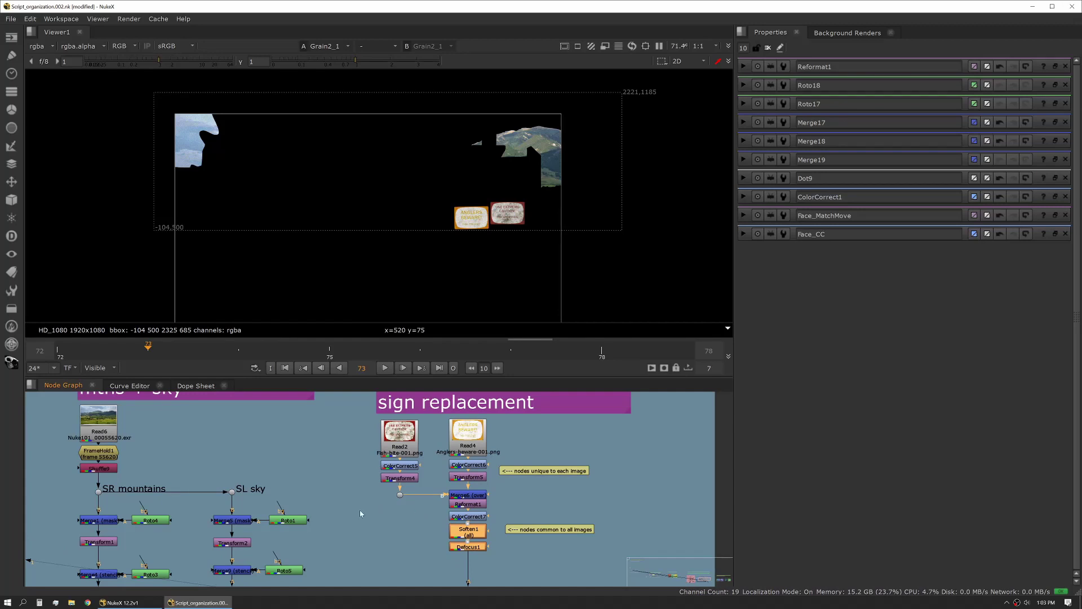
# Step: Compare the separate sign branches and repeated grain nodes in the serial tree with the shared nodes in the parallel tree
pyautogui.moveTo(331, 519); pyautogui.dragTo(598, 445, button='middle')
pyautogui.moveTo(186, 516); pyautogui.dragTo(446, 484, button='middle')
pyautogui.scroll(-2, 384, 483)
pyautogui.moveTo(369, 515); pyautogui.dragTo(534, 449, button='middle')
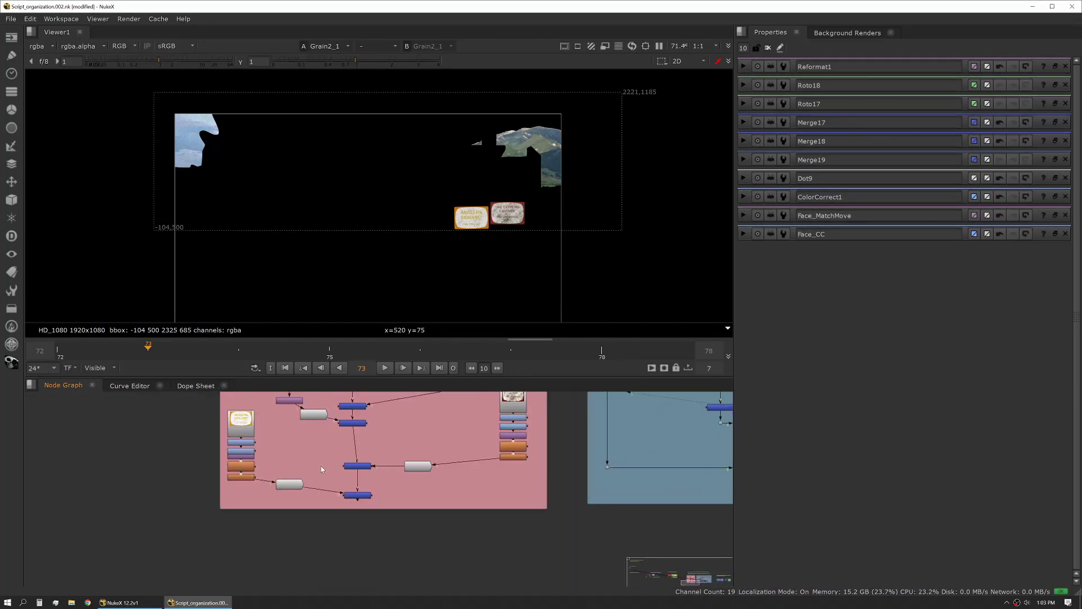
pyautogui.scroll(2, 324, 464)
pyautogui.moveTo(324, 465); pyautogui.dragTo(294, 490, button='middle')
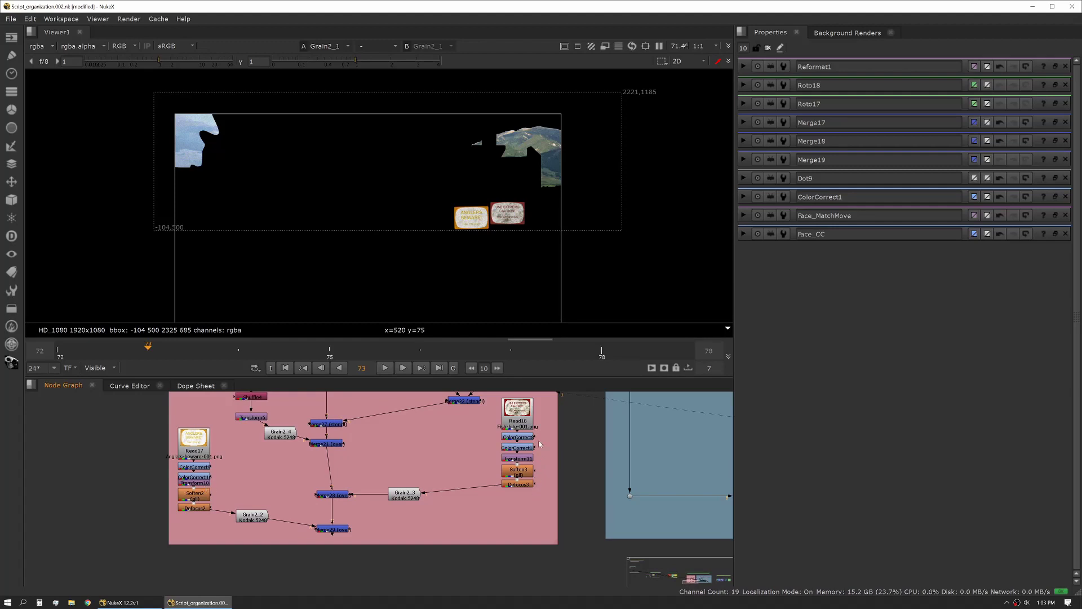
pyautogui.moveTo(625, 501); pyautogui.dragTo(133, 519, button='middle')
pyautogui.moveTo(450, 495); pyautogui.dragTo(343, 495, button='middle')
pyautogui.moveTo(455, 439); pyautogui.dragTo(433, 484, button='middle')
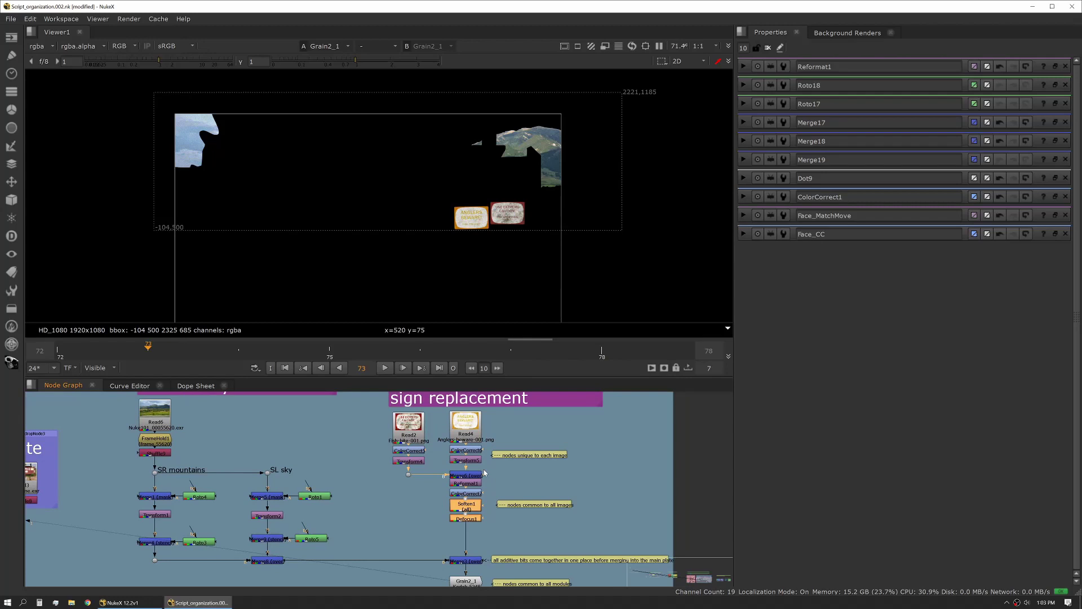
pyautogui.scroll(-3, 477, 479)
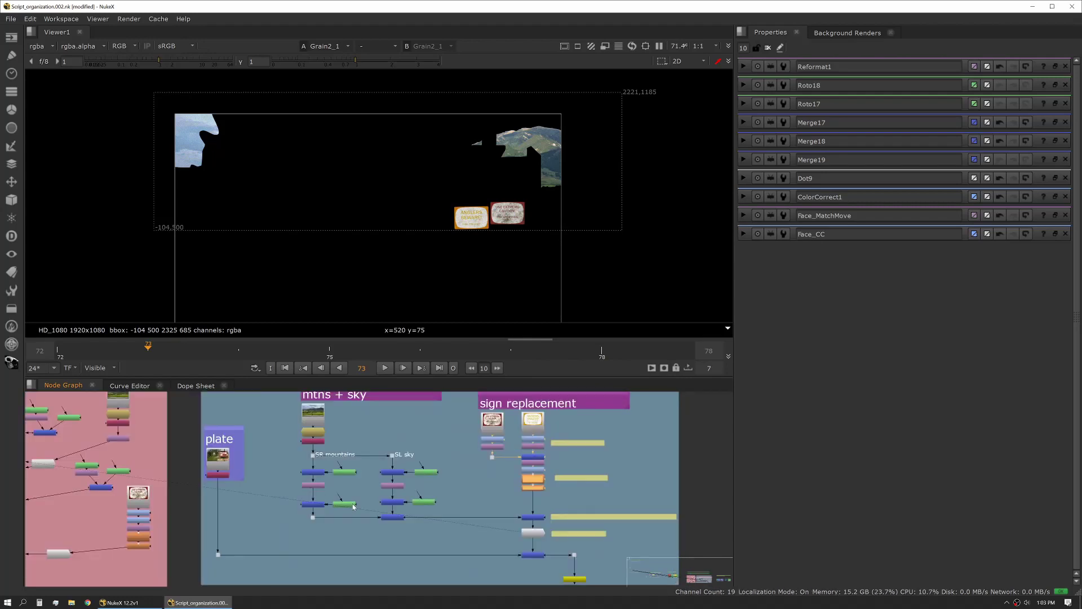
# Step: View the final merge, Merge2, and toggle Merge3 off and on to compare the plate with and without the signs
pyautogui.click(495, 551)
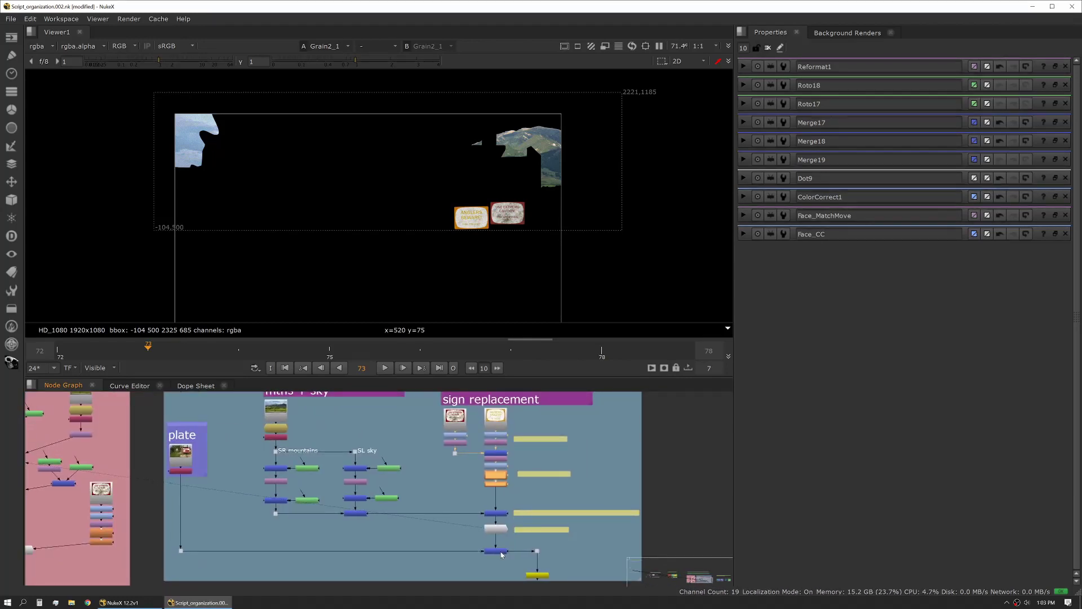
pyautogui.press('1')
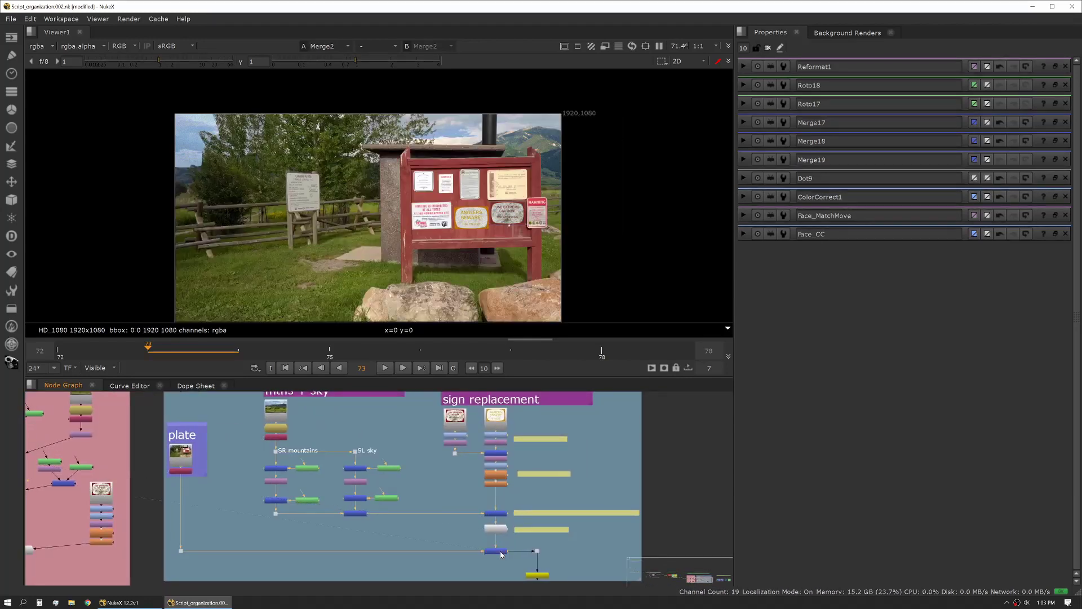
pyautogui.click(501, 514)
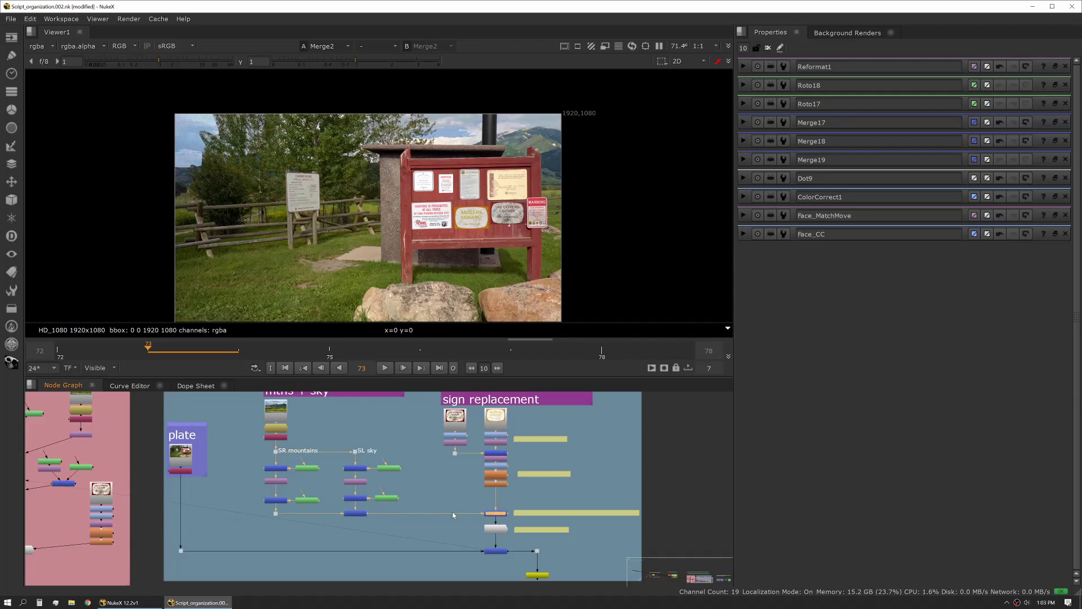
pyautogui.press('d')
pyautogui.press('d')
pyautogui.press('d')
pyautogui.press('d')
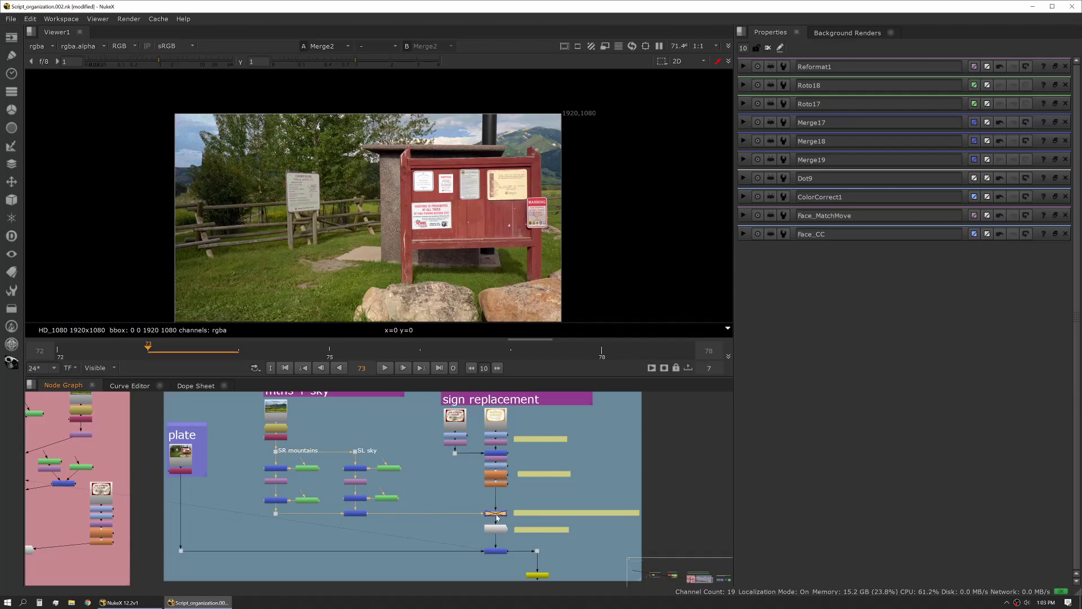
# Step: Check the sign board closely while toggling Merge3, leaving that merge disabled
pyautogui.scroll(2, 495, 514)
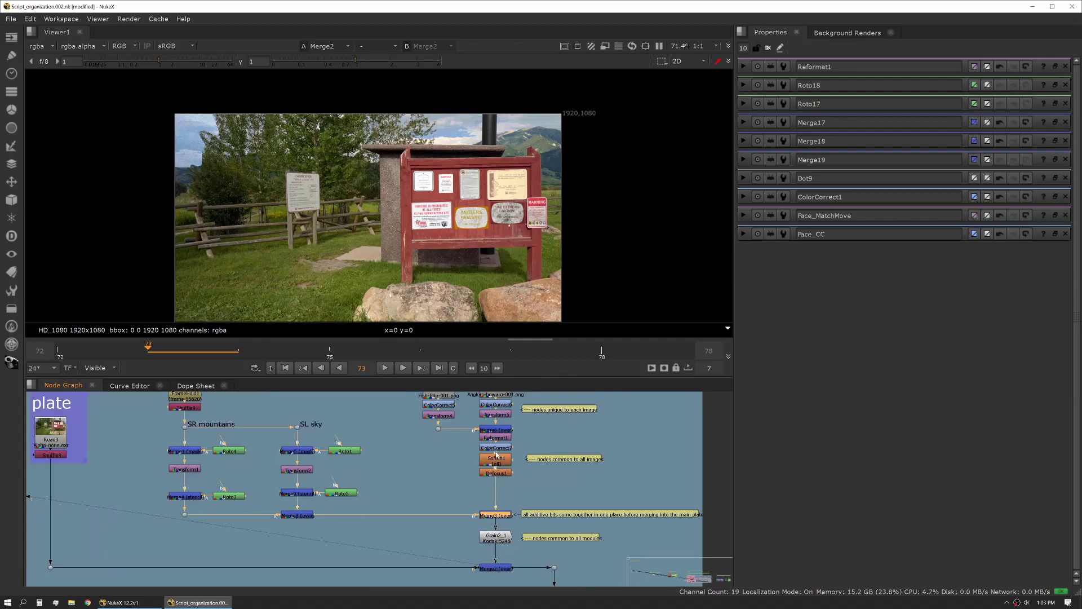
pyautogui.press('d')
pyautogui.press('d')
pyautogui.scroll(3, 493, 217)
pyautogui.press('d')
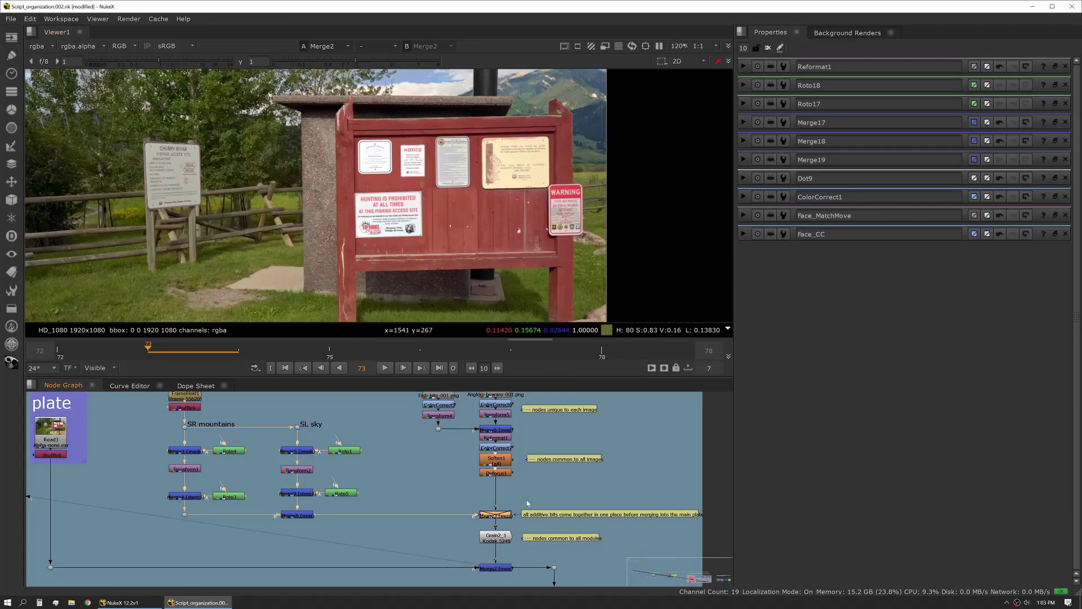
# Step: Disable Merge8, where the mountains and sky join, and toggle Merge3 again, leaving it disabled
pyautogui.click(297, 515)
pyautogui.scroll(-3, 387, 258)
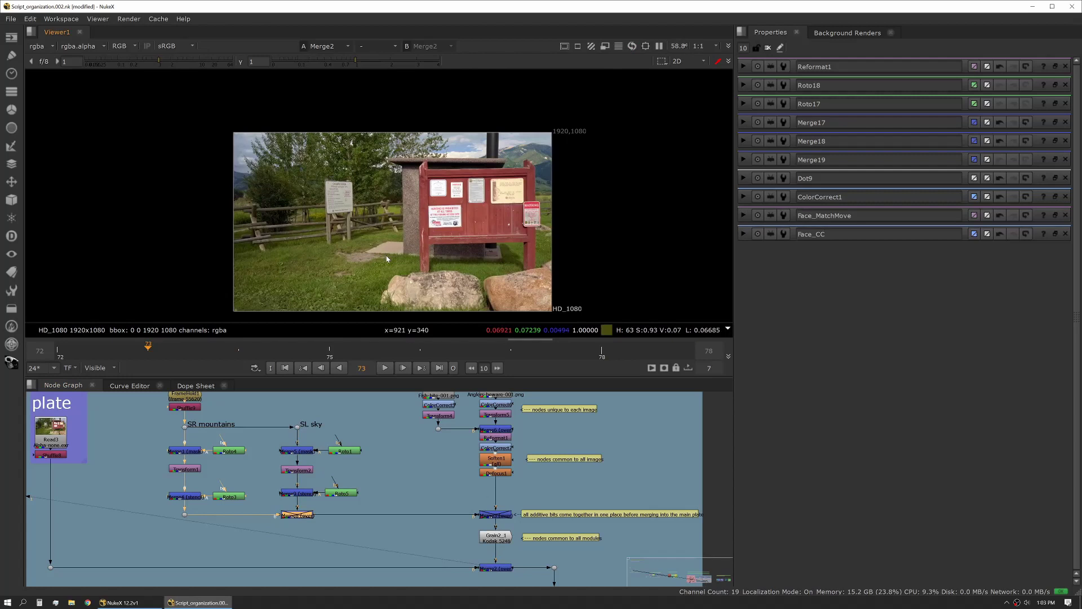
pyautogui.click(496, 515)
pyautogui.press('d')
pyautogui.press('d')
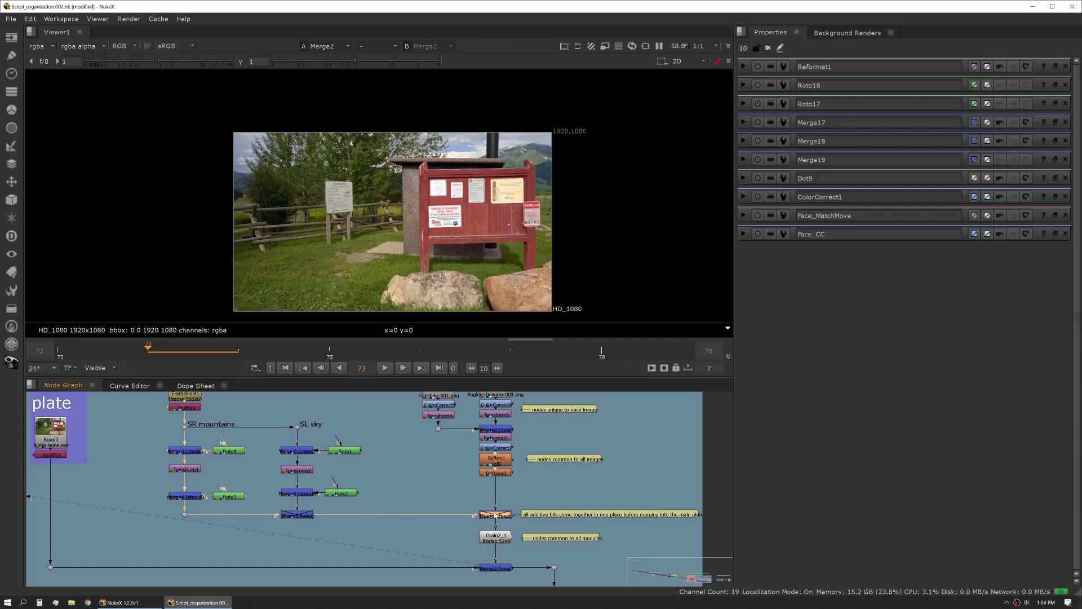
# Step: Open the properties of Merge2 and play the shot with the additive merges disabled
pyautogui.doubleClick(496, 569)
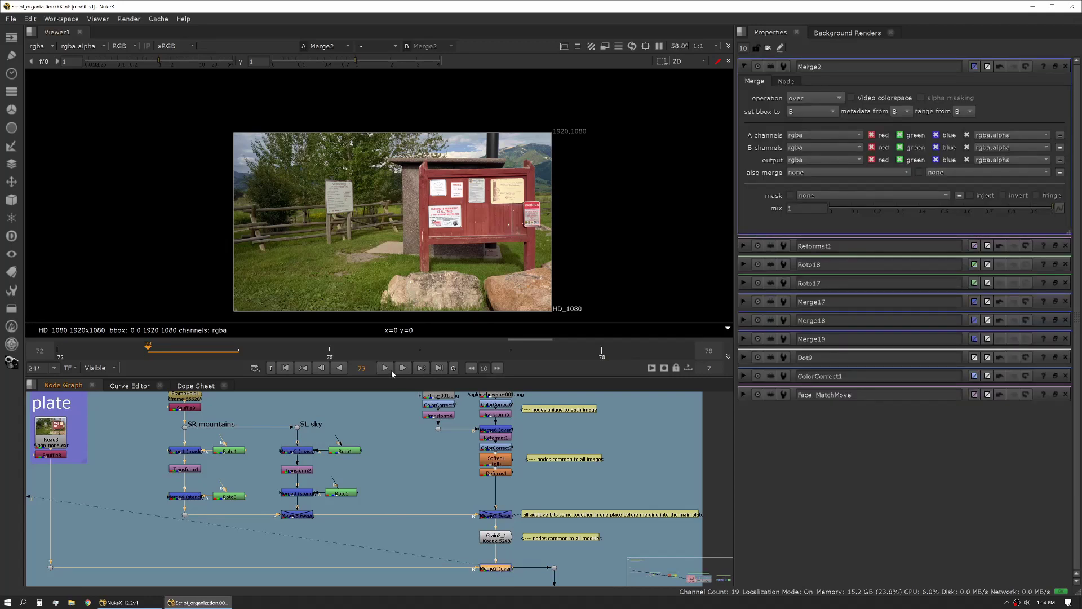
pyautogui.click(385, 369)
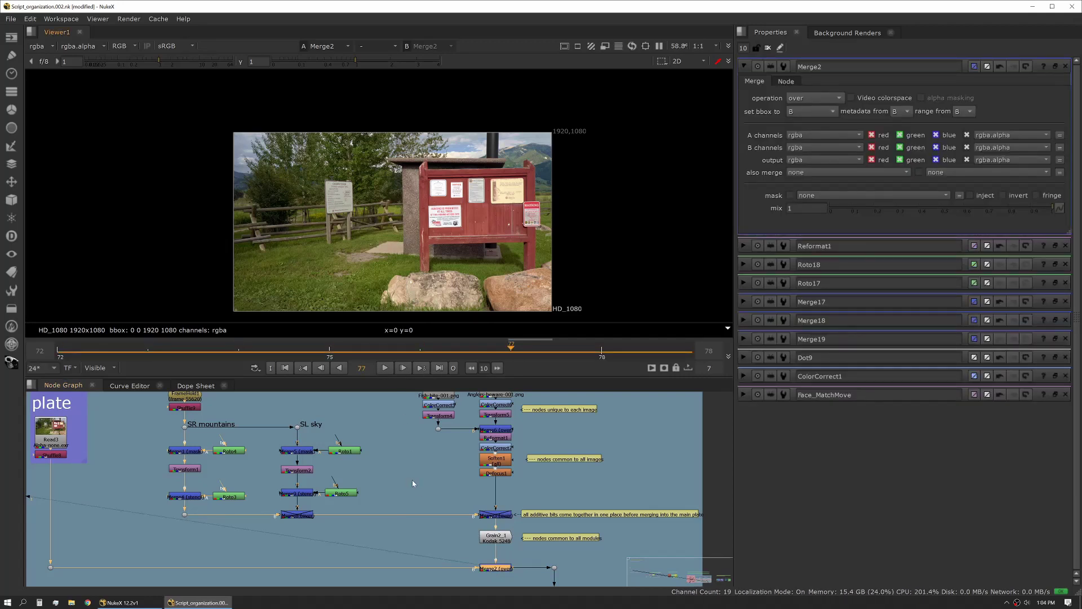
# Step: Select the whole sign replacement module, move it partly outside the parallel tree's backdrop, and bring it back inside
pyautogui.scroll(-6, 413, 482)
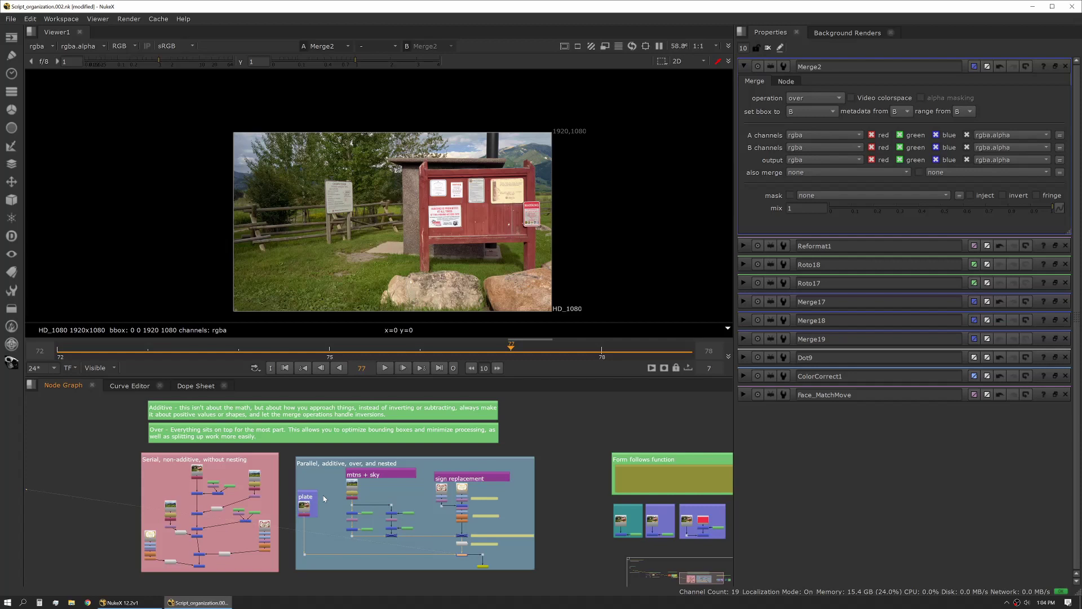
pyautogui.moveTo(389, 532); pyautogui.dragTo(404, 507, button='middle')
pyautogui.scroll(-1, 410, 511)
pyautogui.scroll(2, 440, 513)
pyautogui.moveTo(399, 414); pyautogui.dragTo(541, 565)
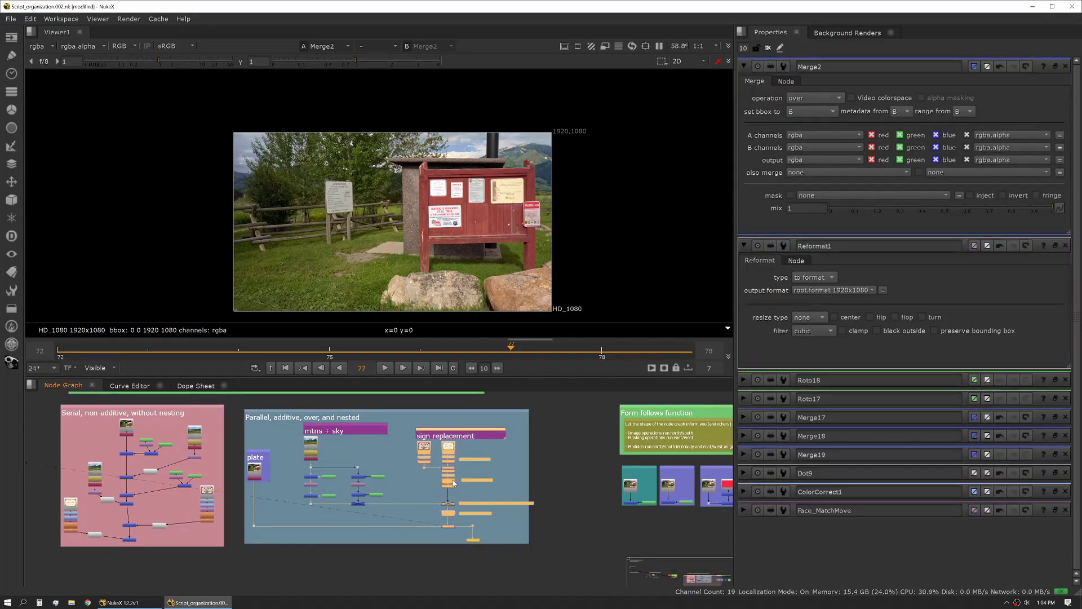
pyautogui.moveTo(443, 486); pyautogui.dragTo(524, 482)
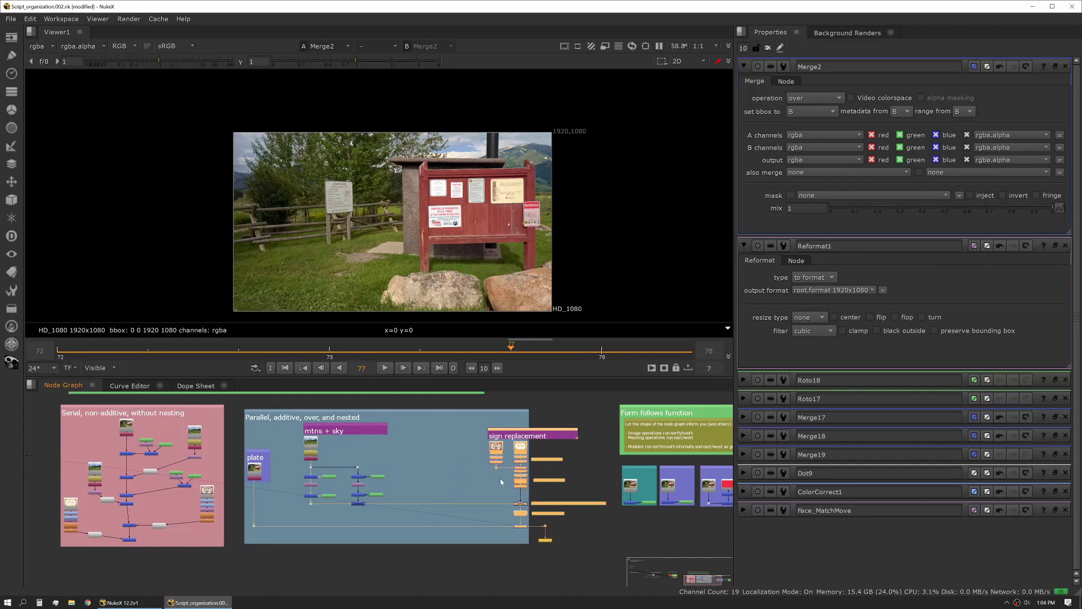
pyautogui.moveTo(523, 451); pyautogui.dragTo(440, 451)
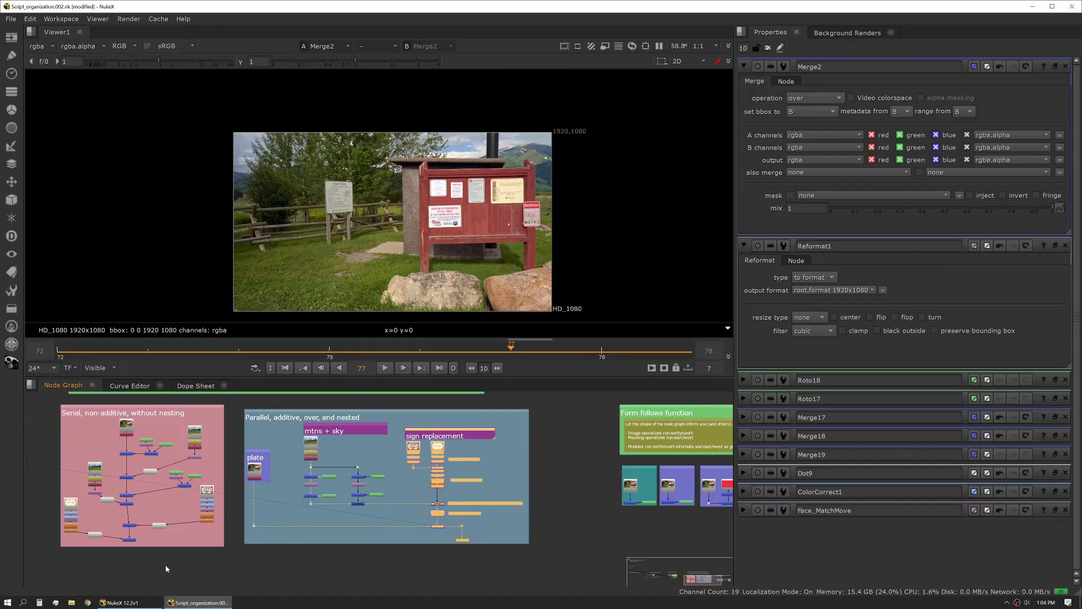
# Step: Pull the Anglers-beware sign branch out of the serial tree's backdrop and shift the Fish-bite sign branch downward
pyautogui.moveTo(135, 521); pyautogui.dragTo(254, 501, button='middle')
pyautogui.click(267, 538)
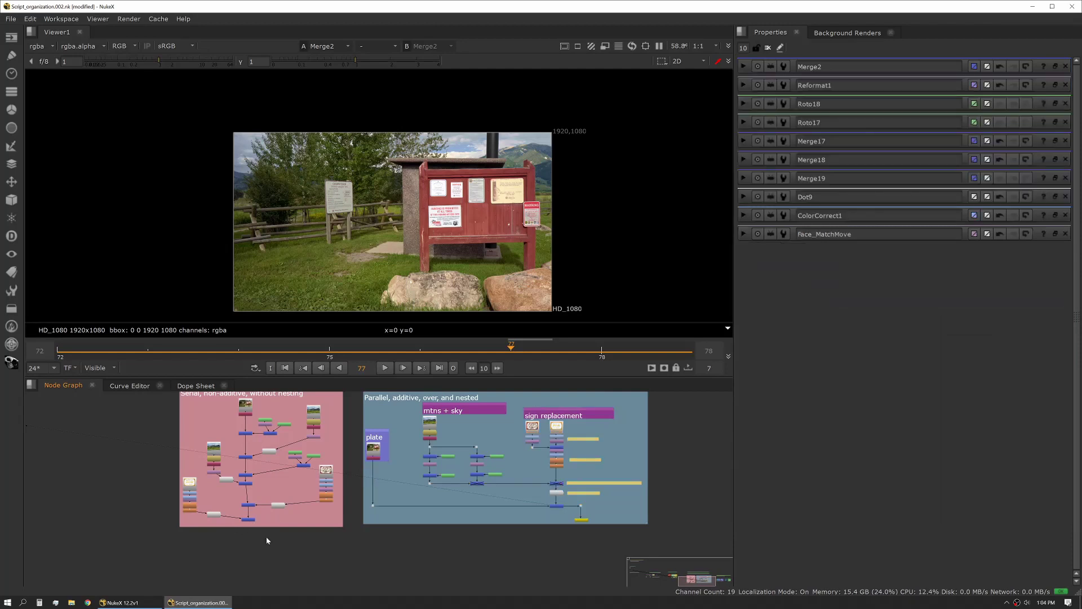
pyautogui.scroll(3, 268, 537)
pyautogui.scroll(-2, 270, 521)
pyautogui.moveTo(270, 523); pyautogui.dragTo(290, 562, button='middle')
pyautogui.moveTo(288, 570); pyautogui.dragTo(163, 495)
pyautogui.moveTo(203, 533); pyautogui.dragTo(83, 574)
pyautogui.moveTo(378, 539)
pyautogui.mouseDown()
pyautogui.moveTo(336, 488)
pyautogui.moveTo(377, 544)
pyautogui.mouseUp()
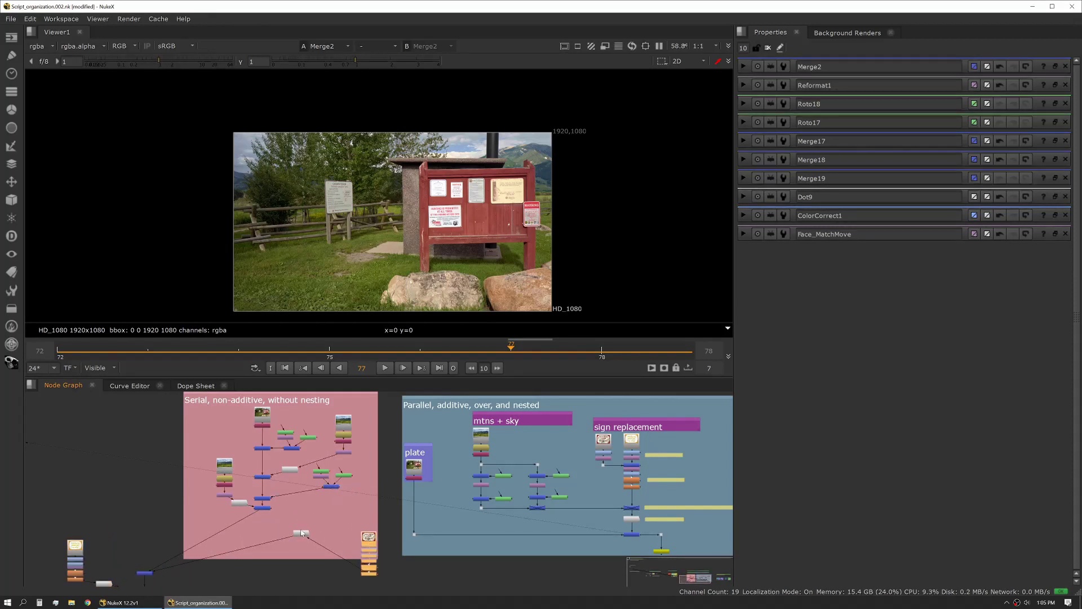
pyautogui.moveTo(349, 543); pyautogui.dragTo(255, 547, button='middle')
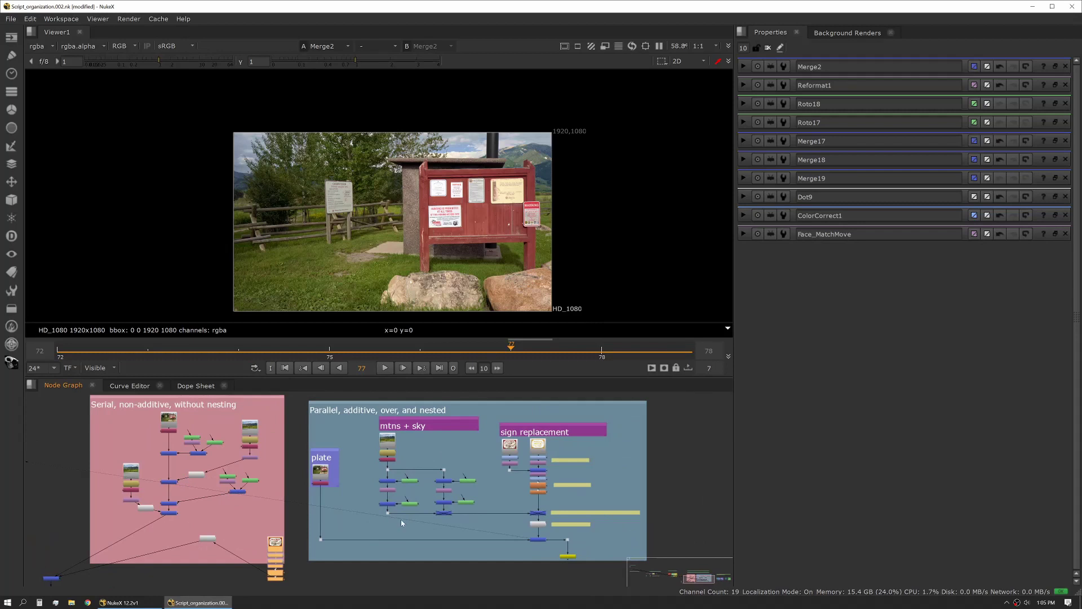
pyautogui.moveTo(448, 480); pyautogui.dragTo(394, 483, button='middle')
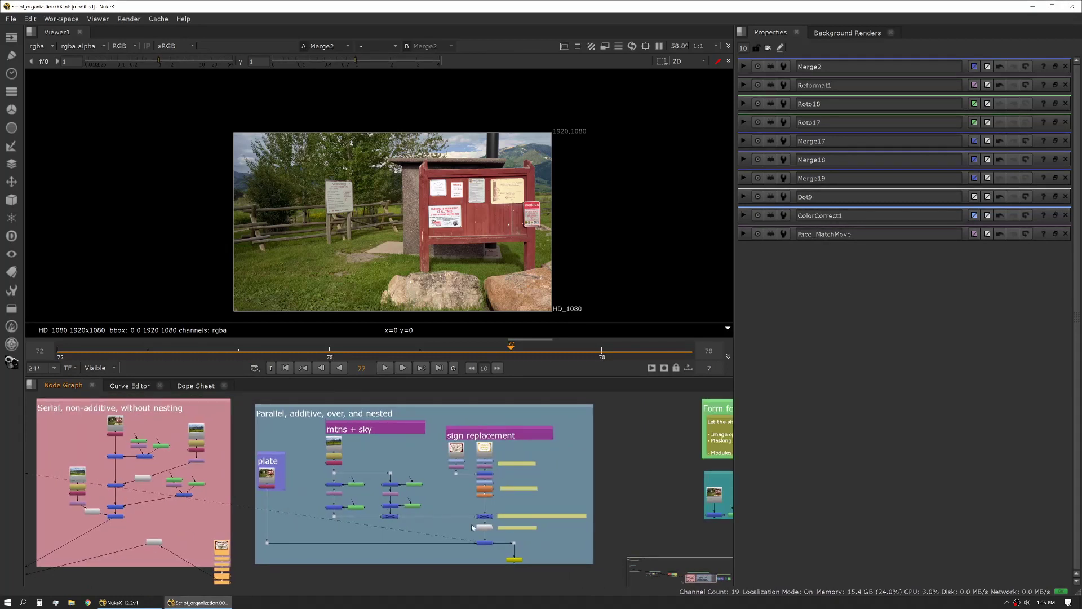
pyautogui.moveTo(549, 484); pyautogui.dragTo(560, 482, button='middle')
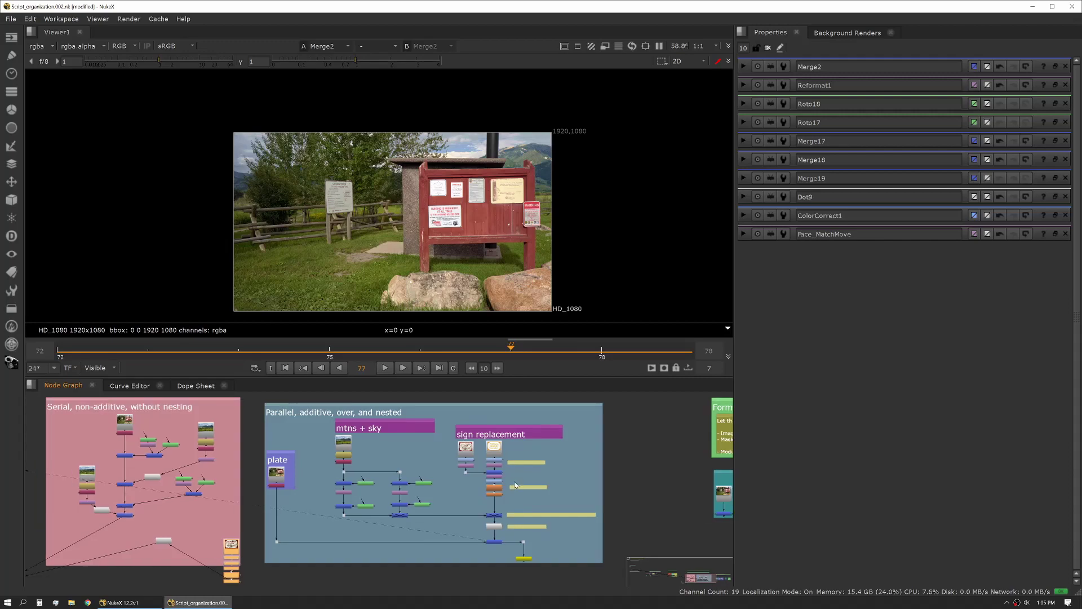